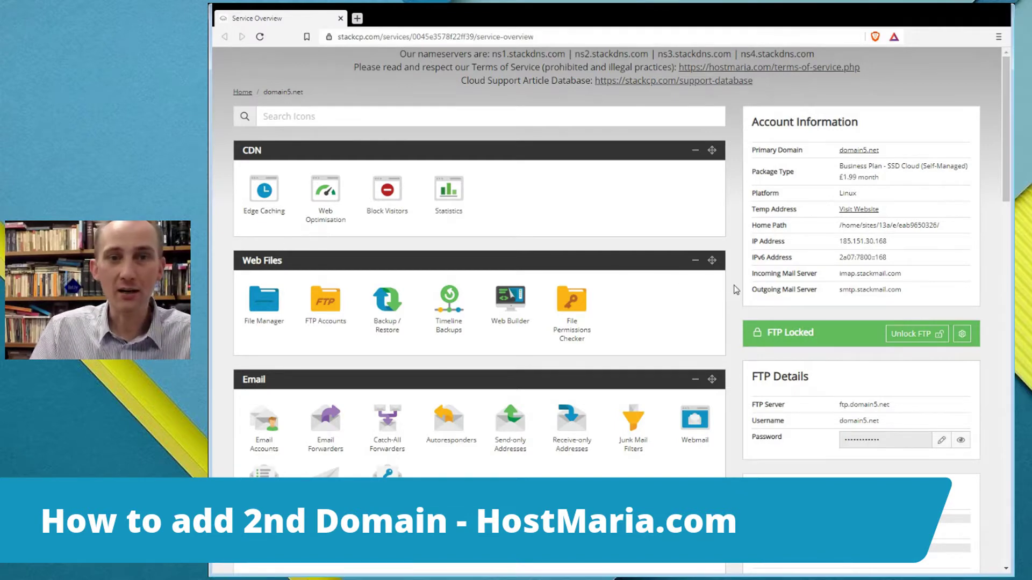
Step: Check the primary domain listed in the account information of the hosting package
drag(886, 150, 829, 153)
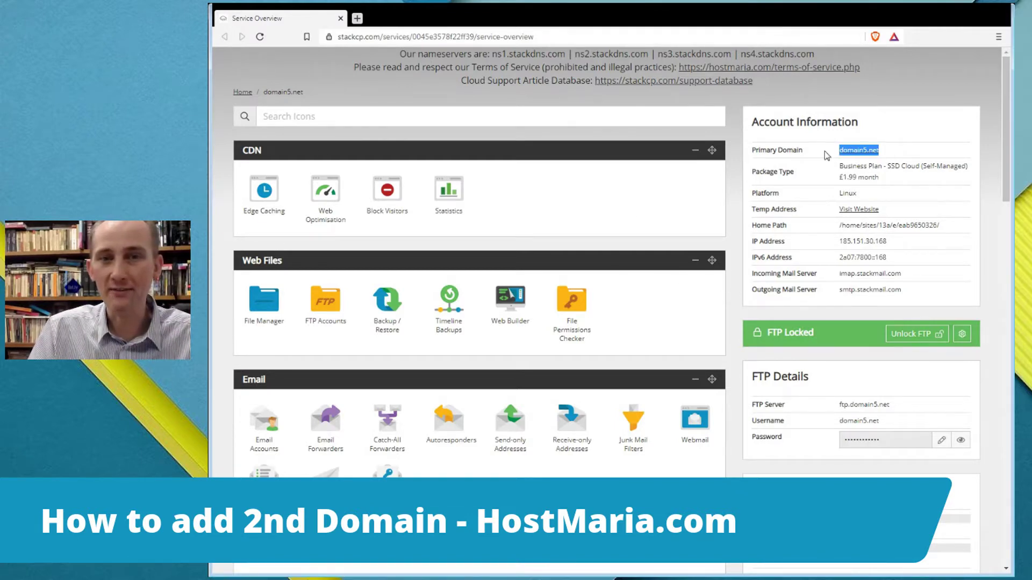
click(933, 144)
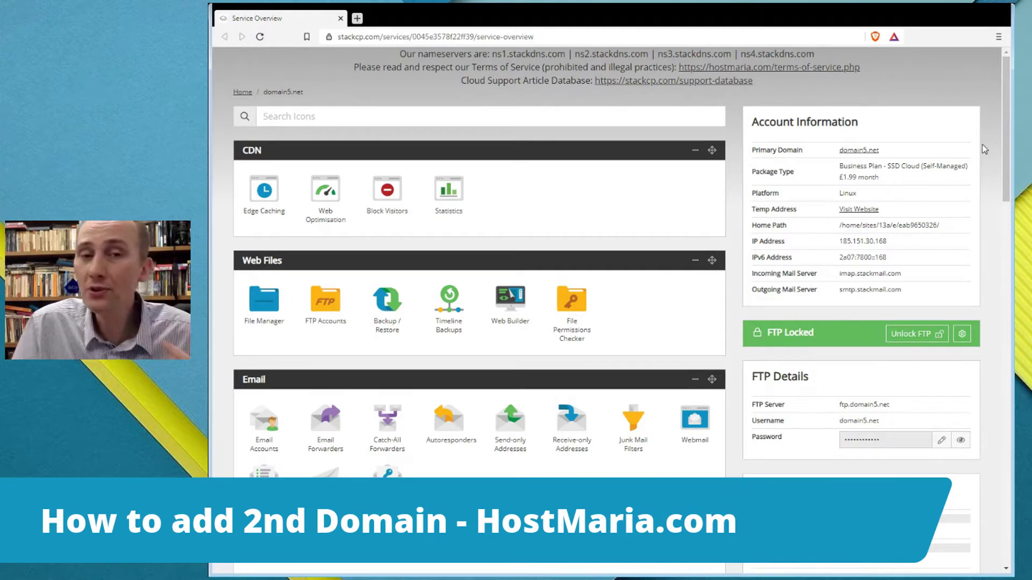
scroll(979, 140, down, 1)
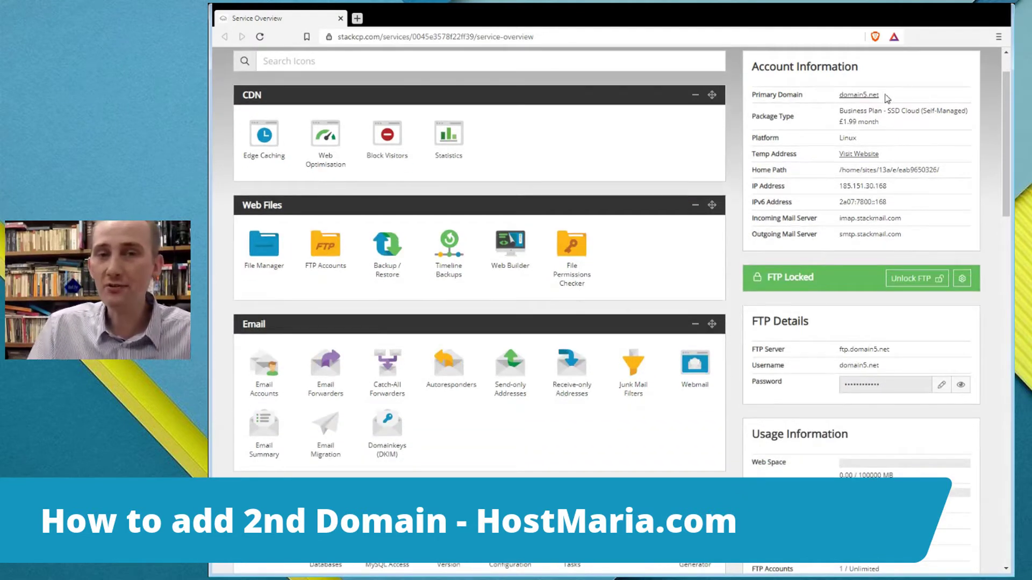
drag(886, 96, 827, 97)
click(909, 99)
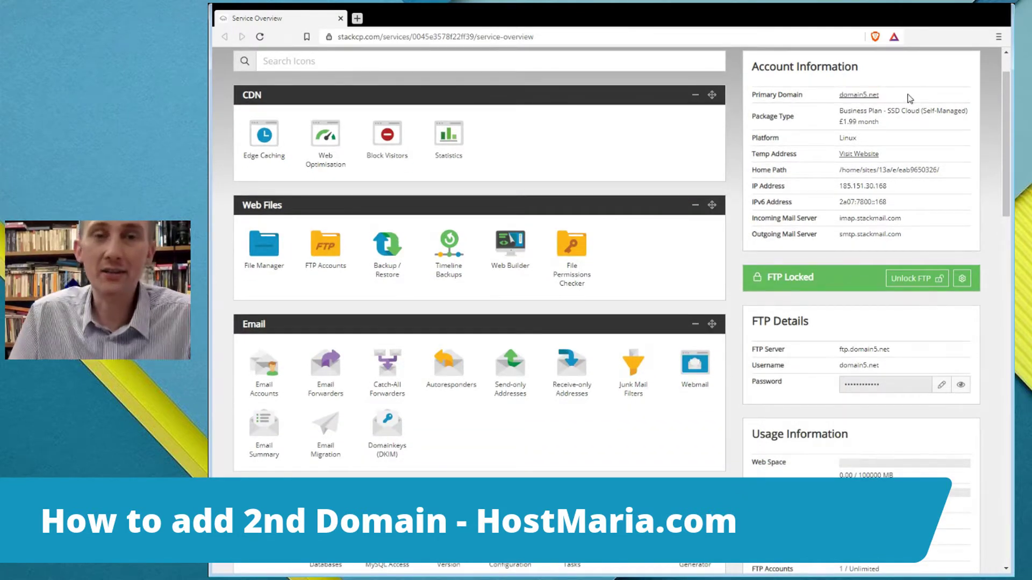
scroll(914, 98, up, 1)
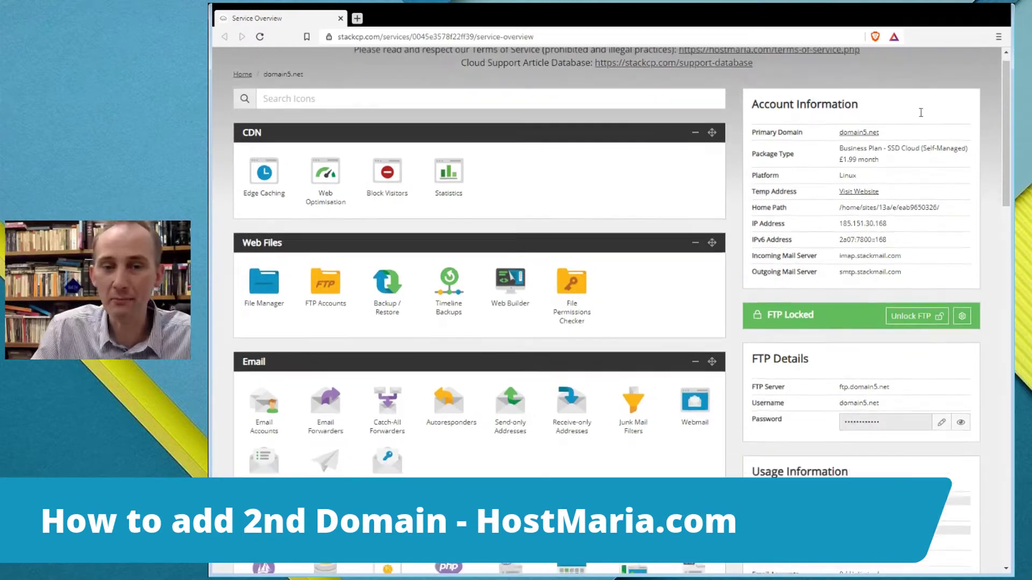
Step: Read the nameservers listed in the Nameserver Setup section of the service overview
scroll(919, 112, down, 6)
scroll(919, 116, down, 4)
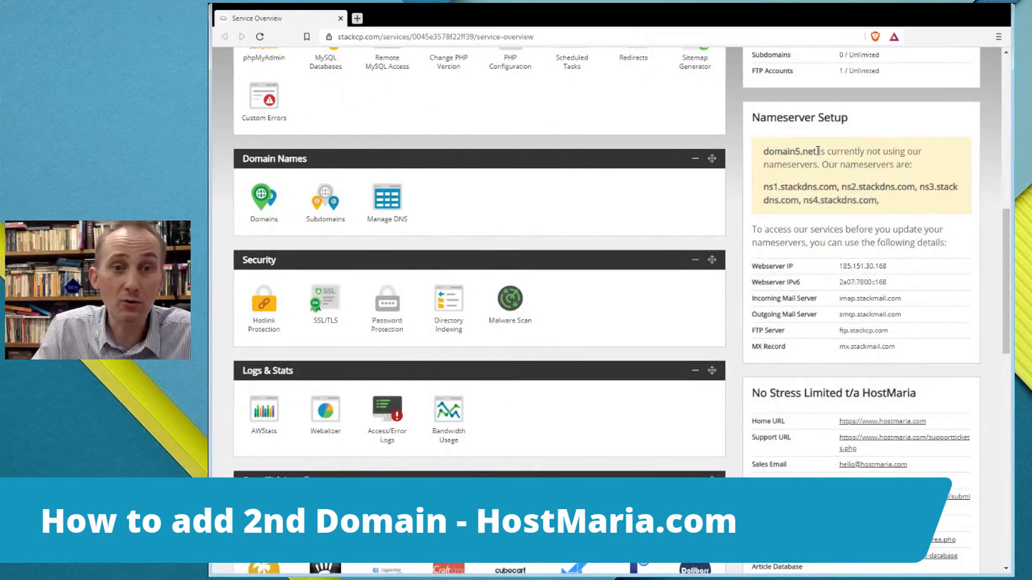
drag(763, 186, 860, 192)
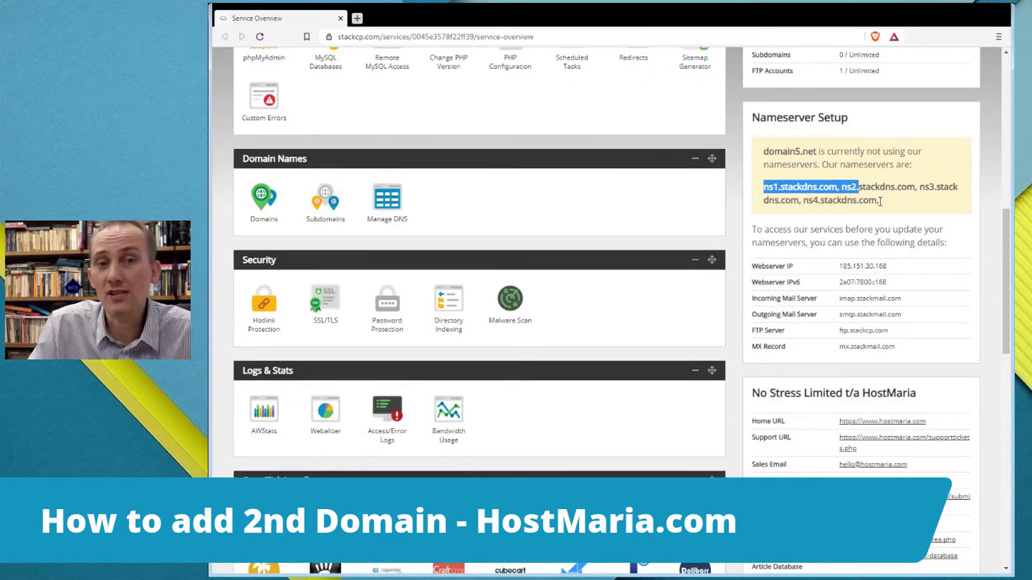
click(882, 202)
scroll(738, 223, up, 2)
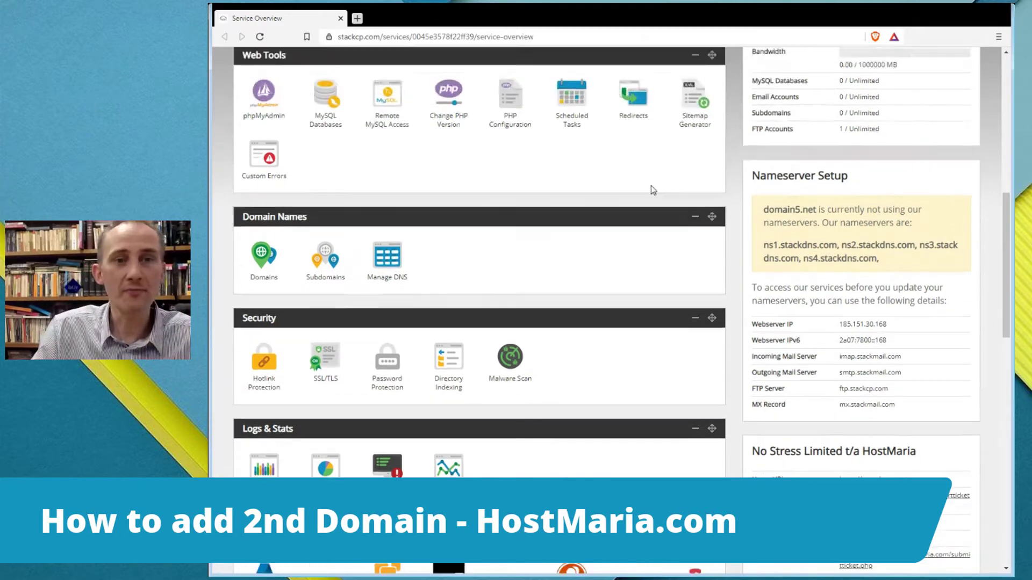
scroll(739, 223, up, 1)
click(263, 308)
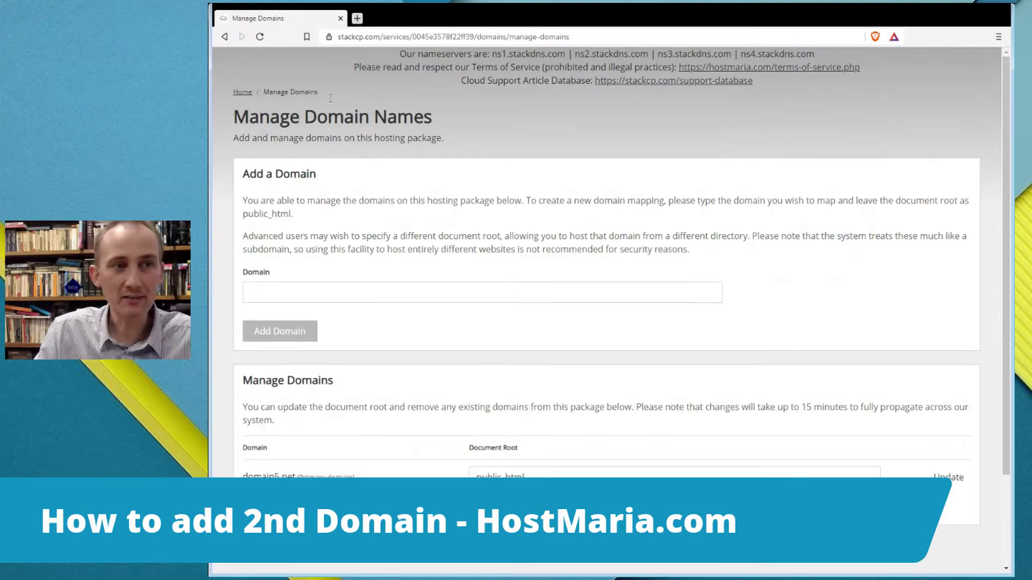
click(242, 92)
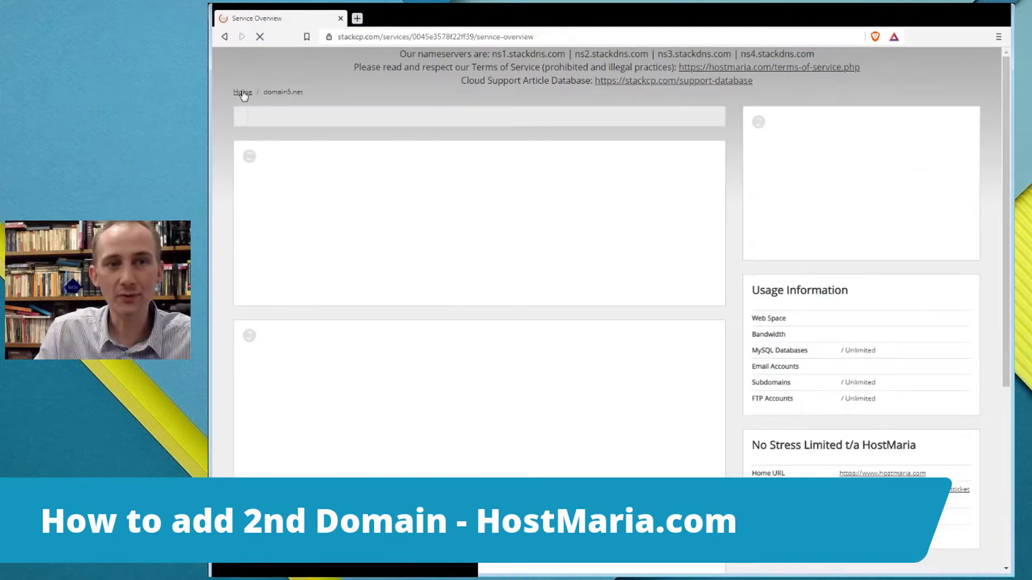
scroll(588, 263, down, 5)
scroll(488, 182, up, 5)
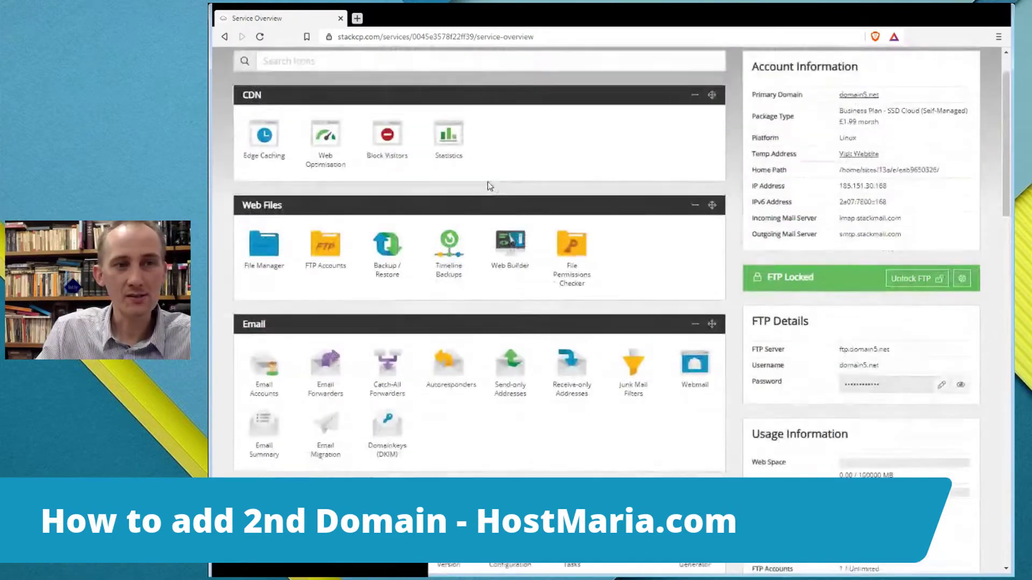
Step: Find the Domain Names section of the service overview and open the Domains management page
scroll(486, 185, down, 7)
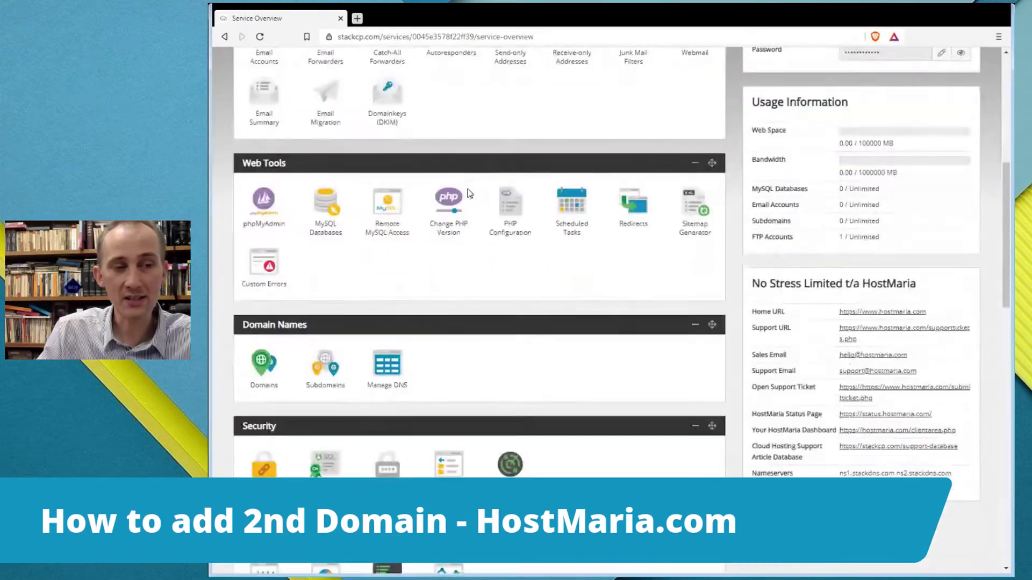
scroll(469, 193, down, 3)
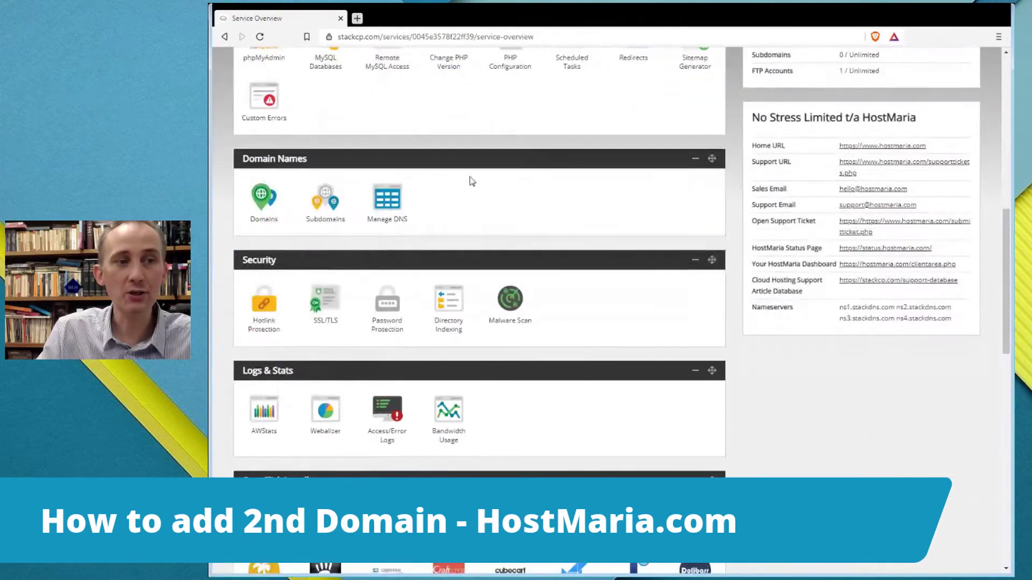
triple_click(309, 159)
click(308, 159)
triple_click(307, 159)
click(340, 156)
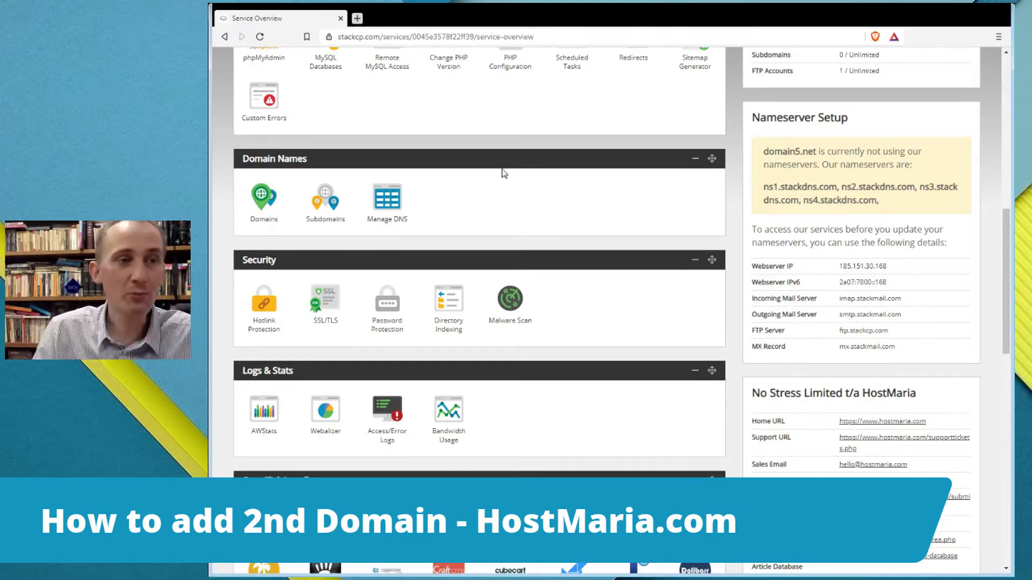
click(261, 202)
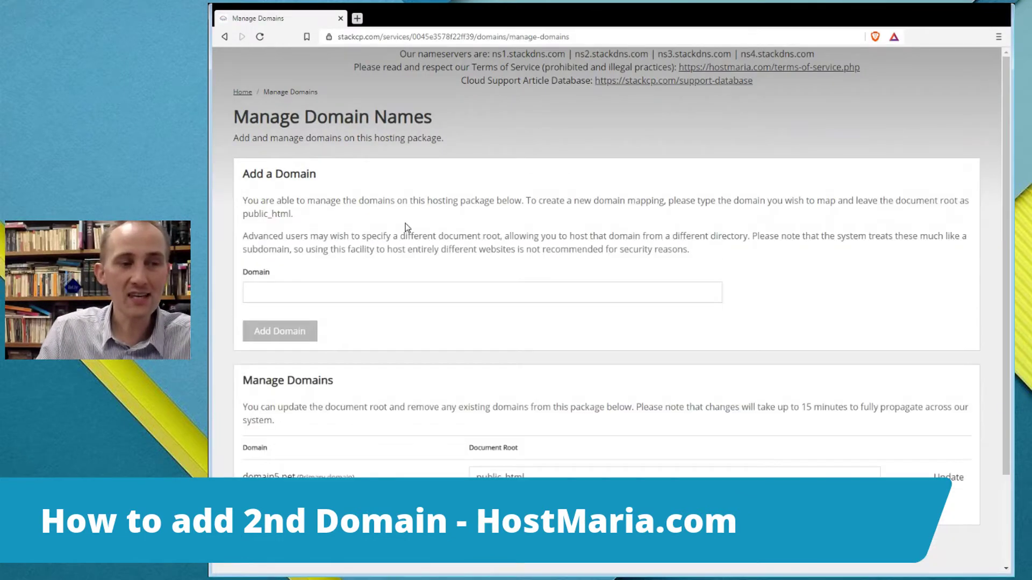
Step: Examine the primary domain's entry and its document root under Manage Domains
scroll(407, 227, down, 2)
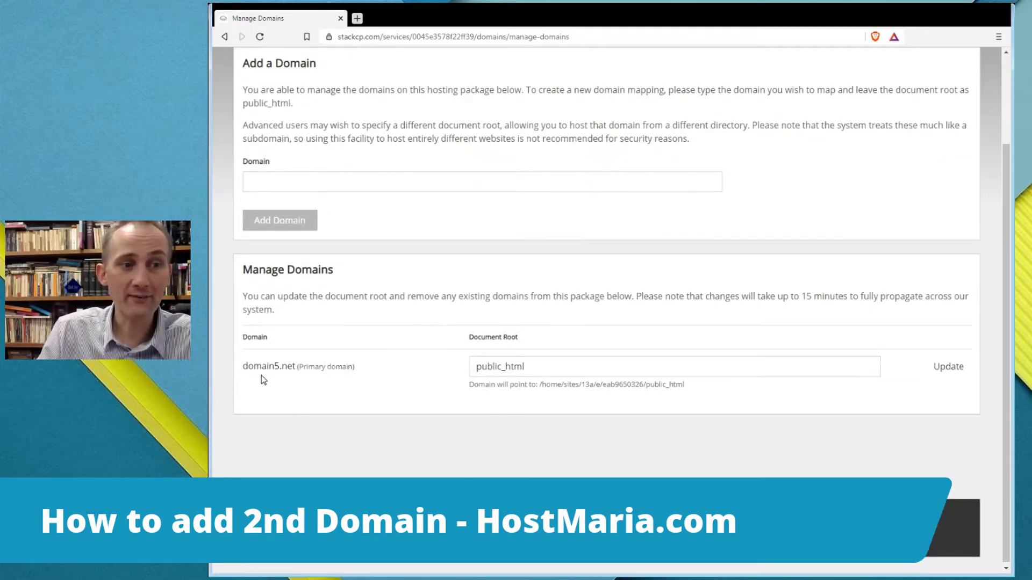
drag(245, 368, 300, 368)
click(295, 368)
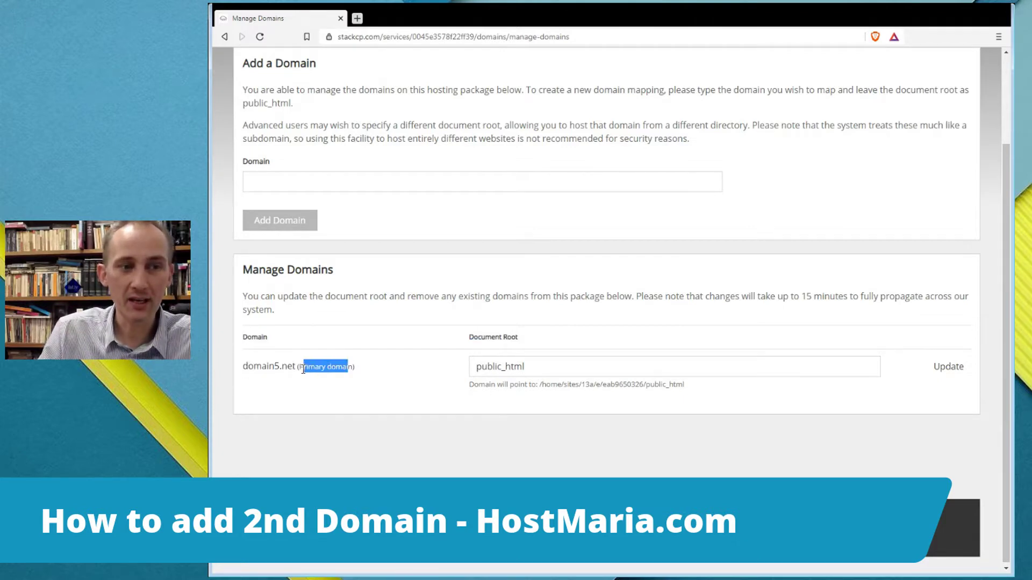
click(313, 370)
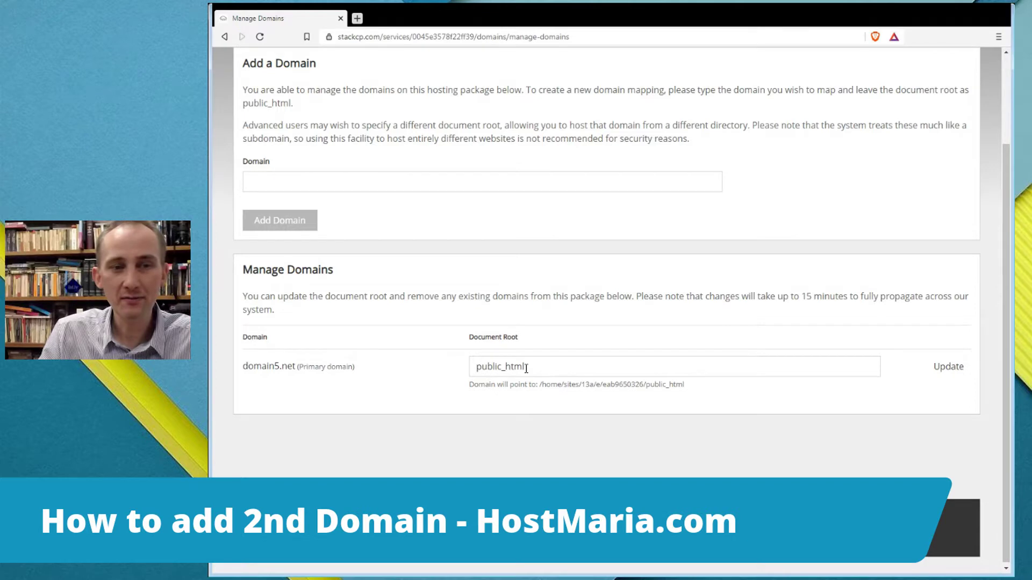
drag(469, 336, 527, 338)
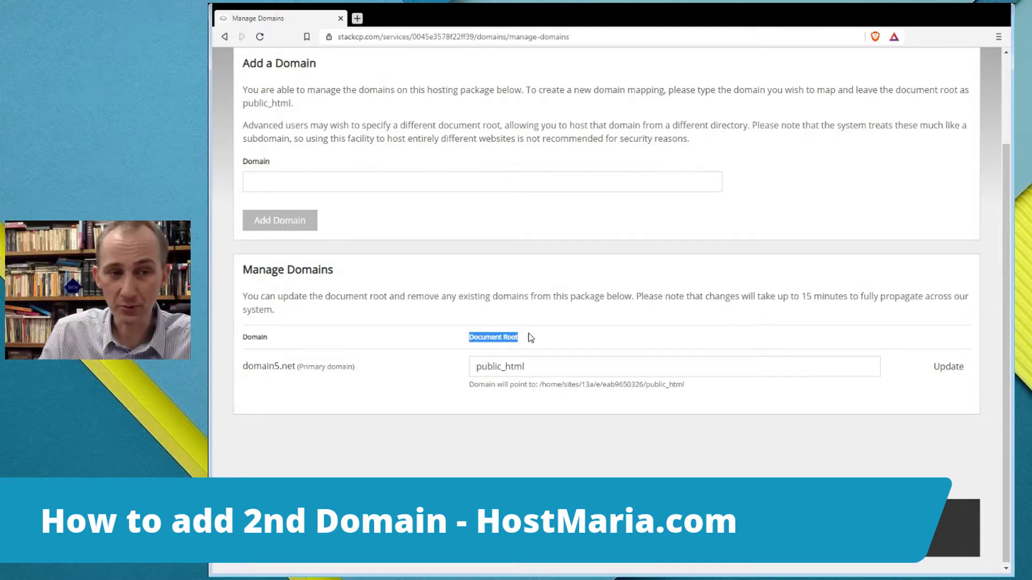
click(535, 339)
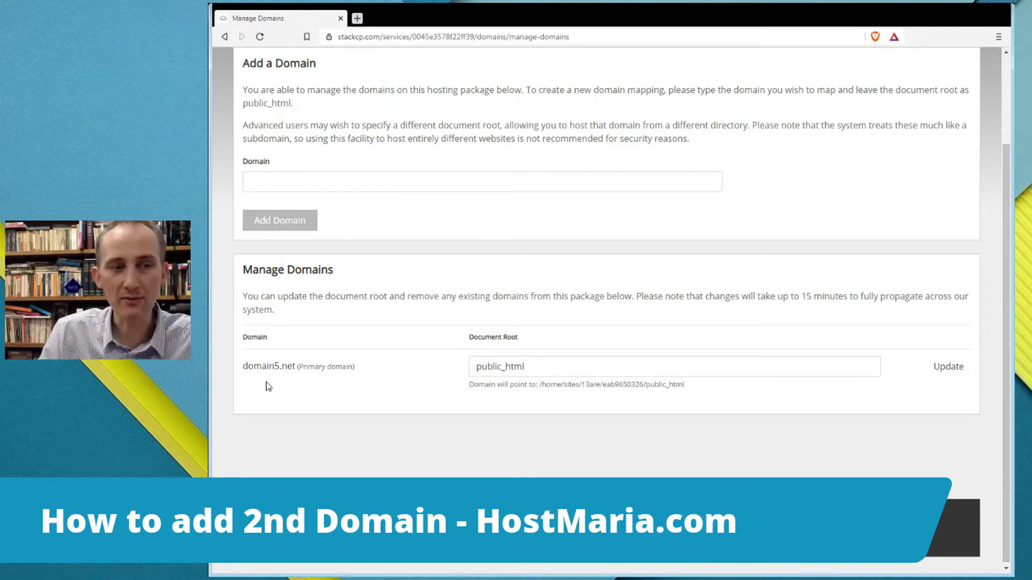
drag(247, 367, 293, 368)
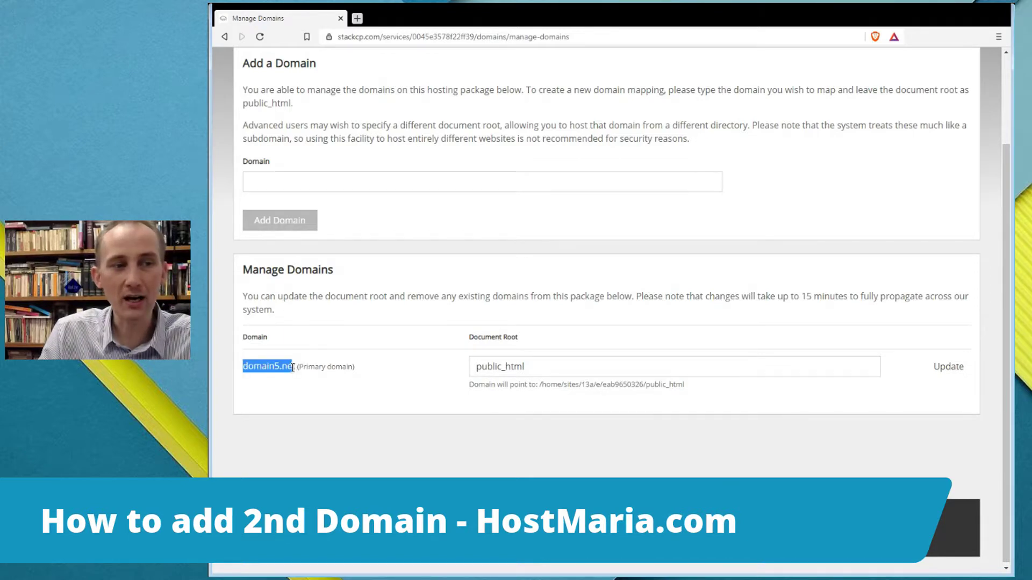
click(282, 367)
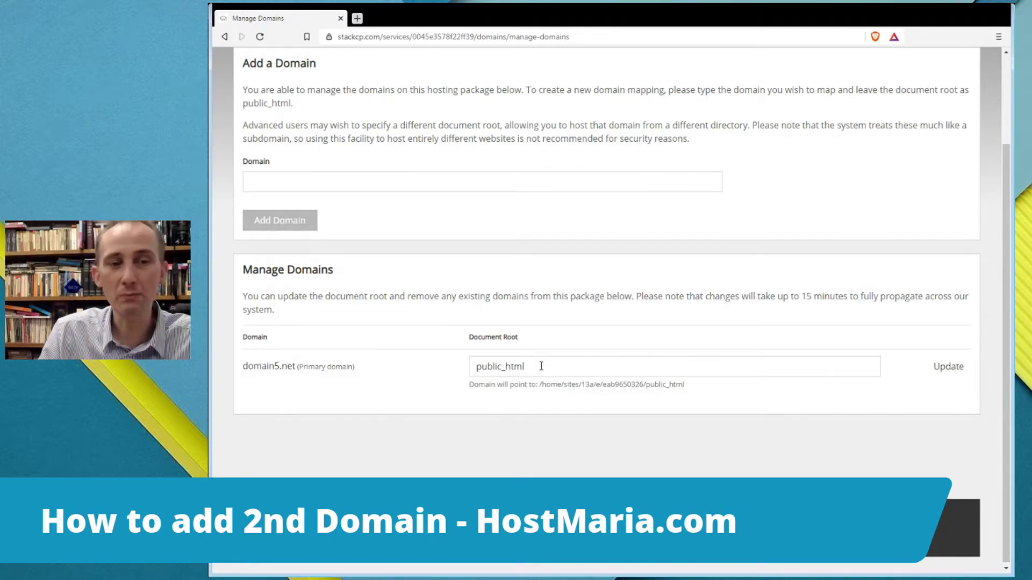
Step: Open the service overview in a separate browser tab and show the public_html folder in its File Manager
scroll(339, 370, up, 3)
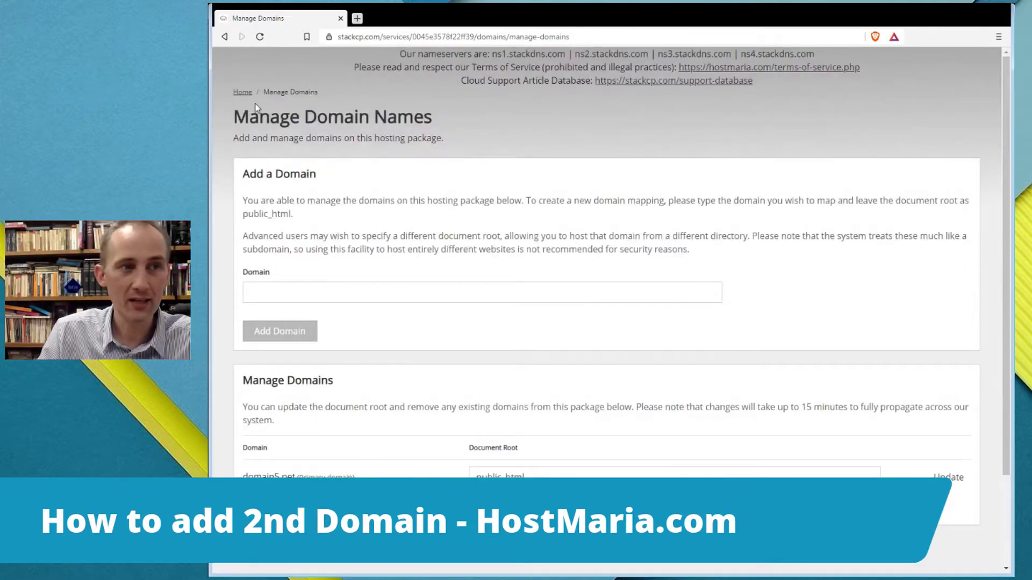
middle_click(244, 95)
click(388, 18)
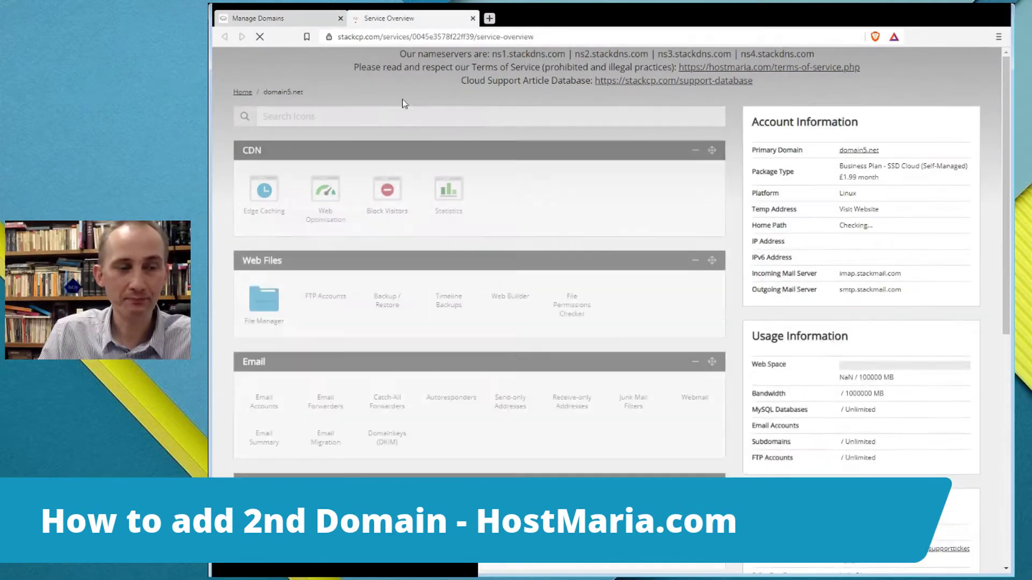
click(269, 300)
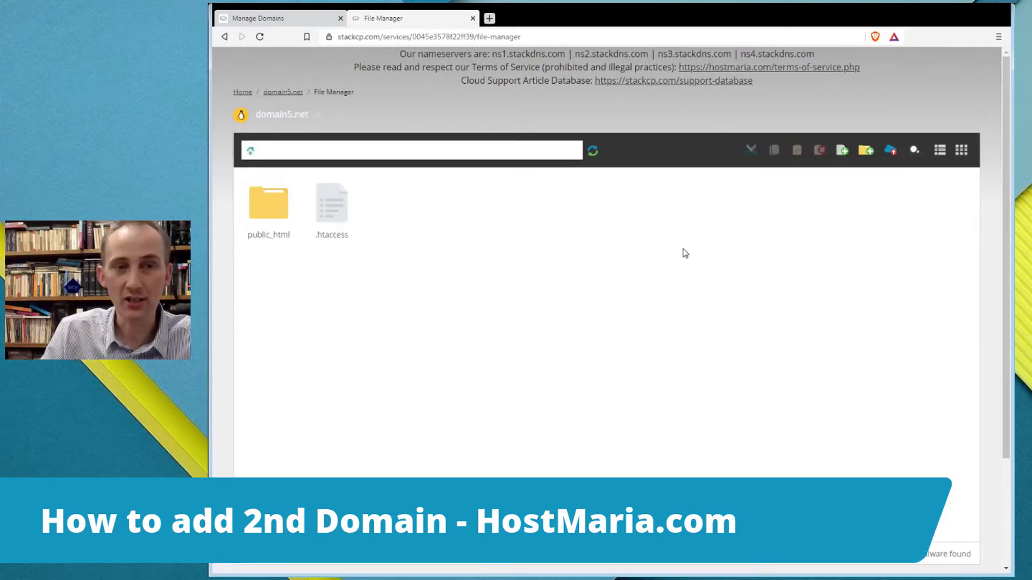
double_click(282, 208)
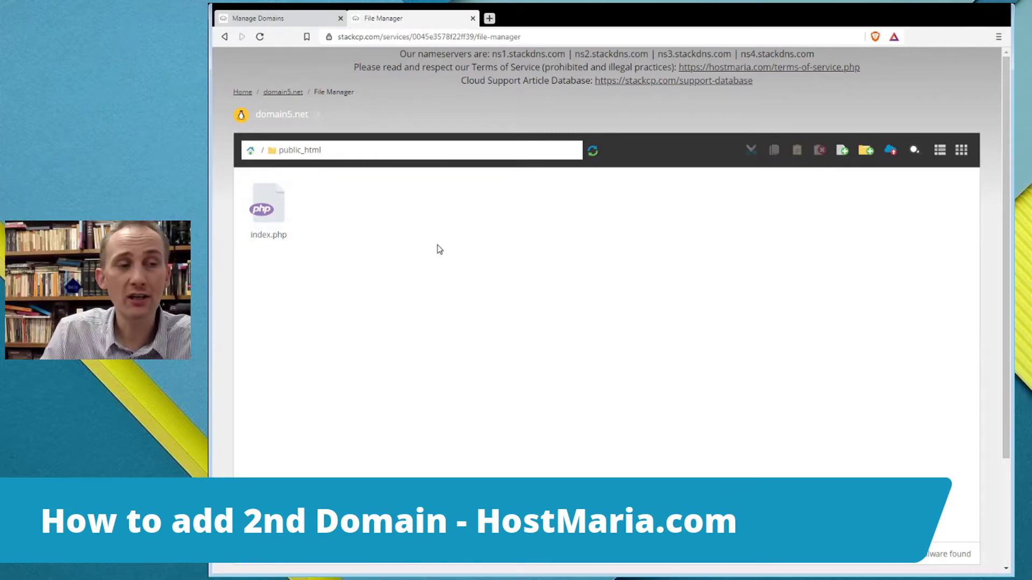
Step: Return to the domain5.net service overview and reopen the File Manager
click(293, 93)
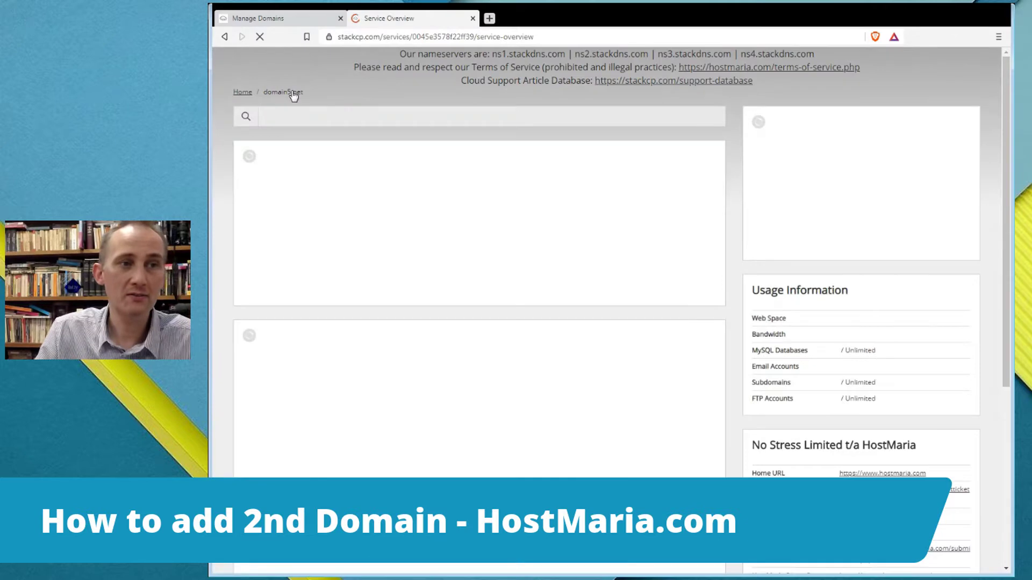
drag(317, 91, 262, 92)
click(347, 92)
click(264, 304)
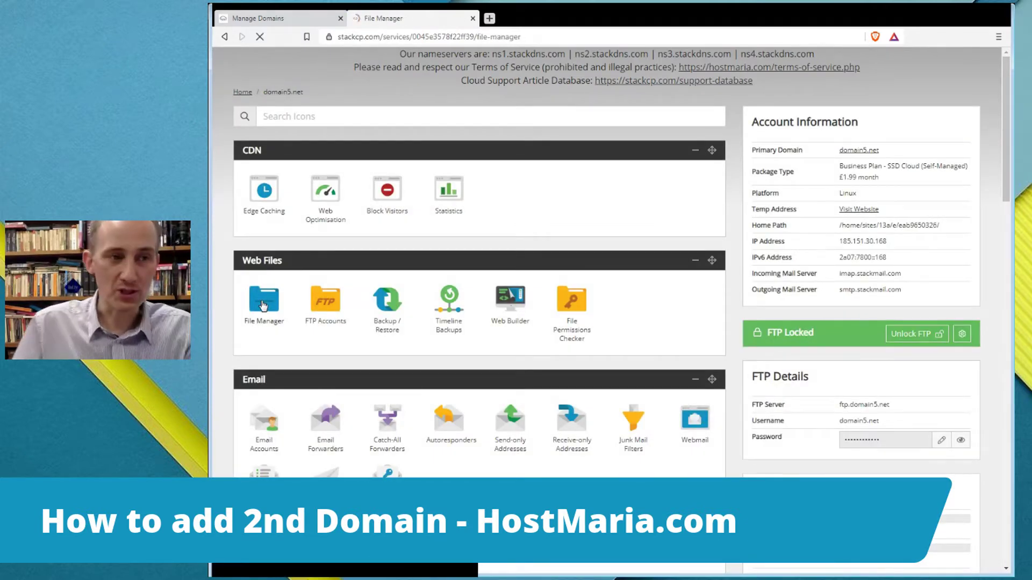
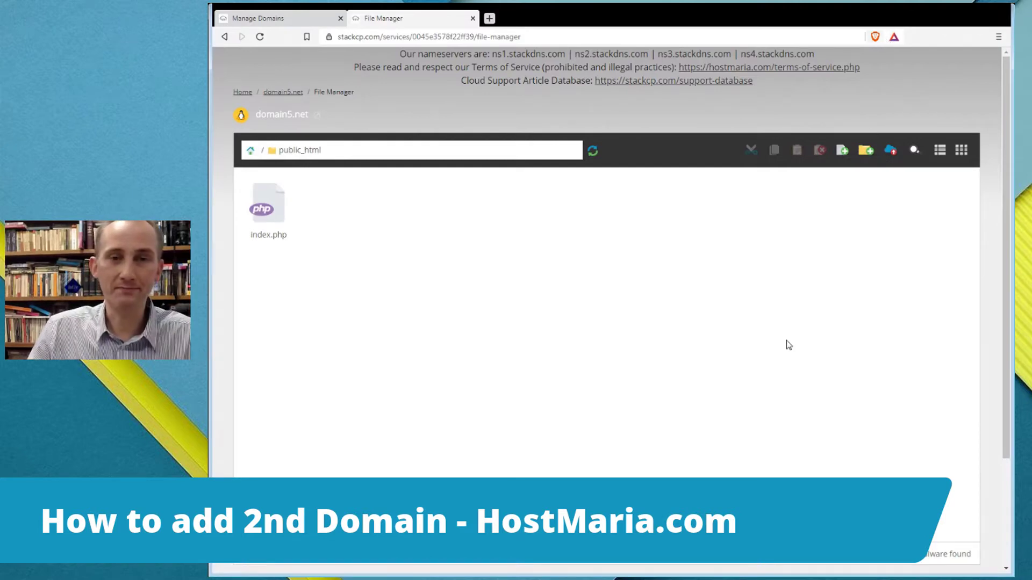
Step: Create a new folder named primarydomain inside public_html
click(866, 151)
click(489, 125)
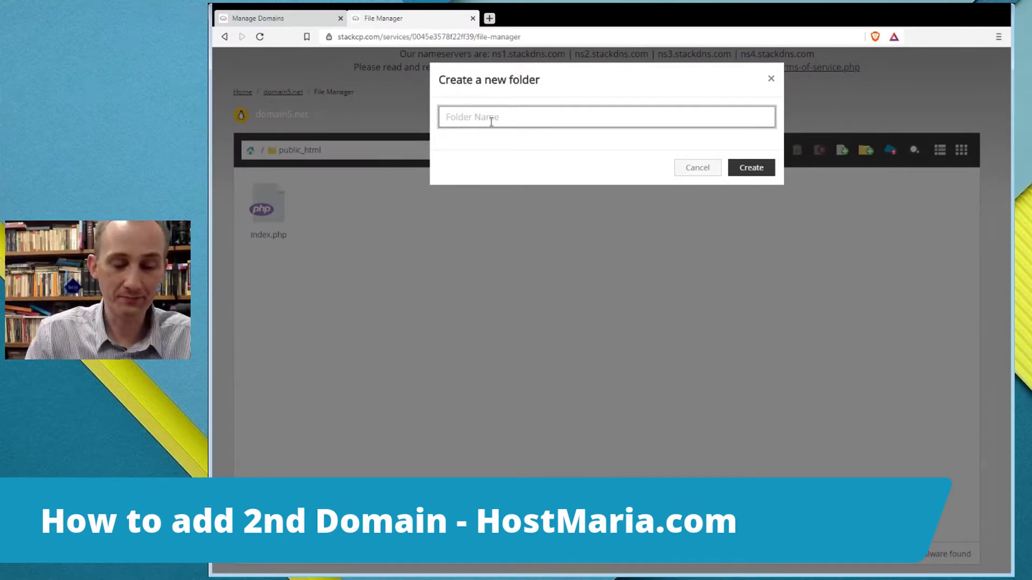
text(primar)
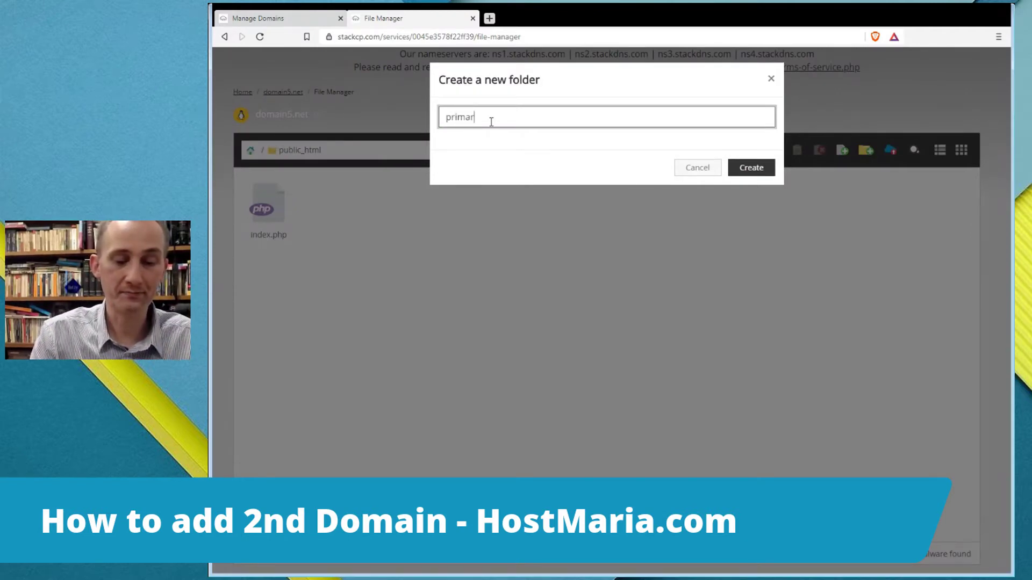
text(ydomain)
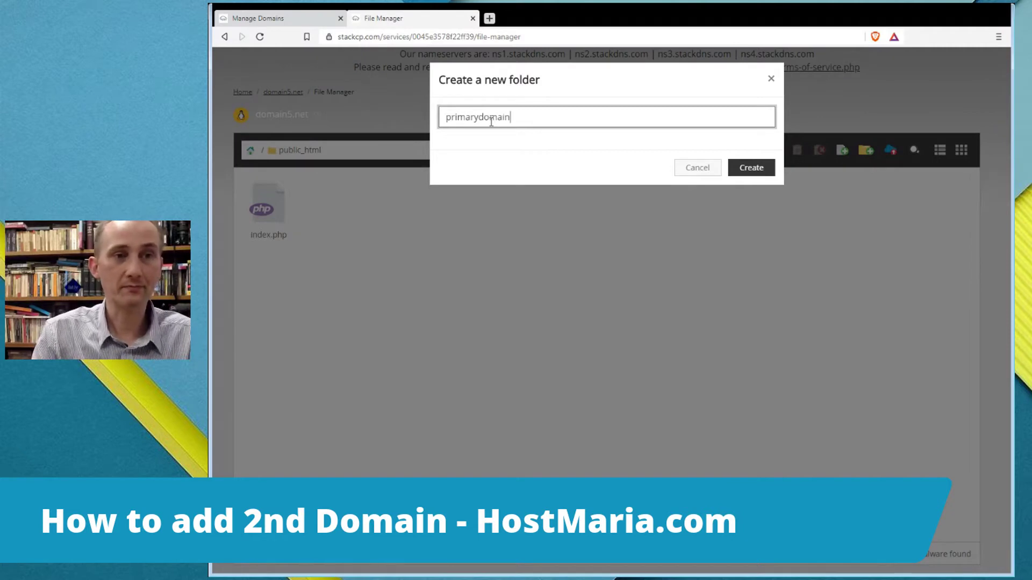
click(751, 168)
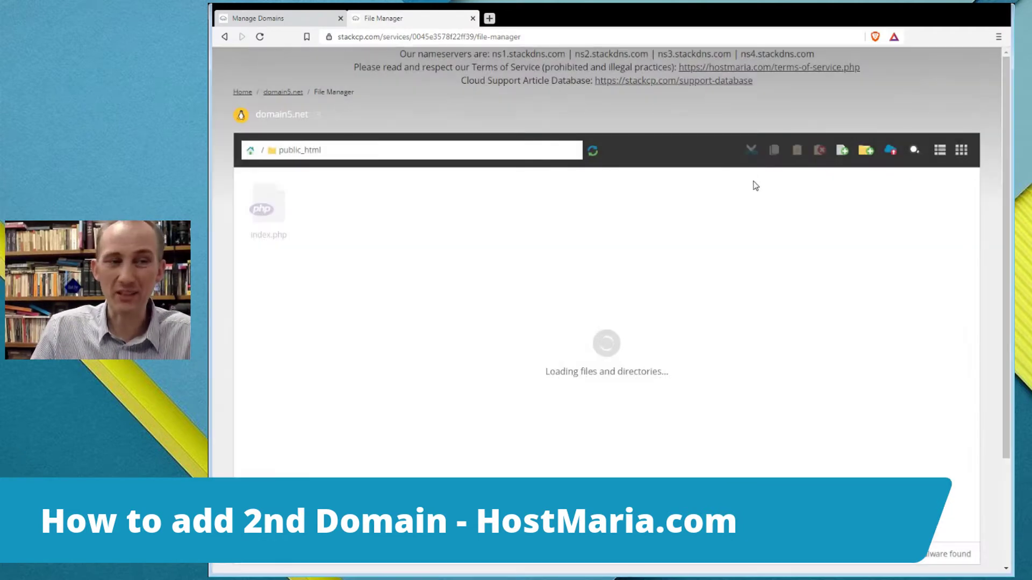
Step: Delete the primarydomain folder from public_html
click(274, 213)
right_click(274, 213)
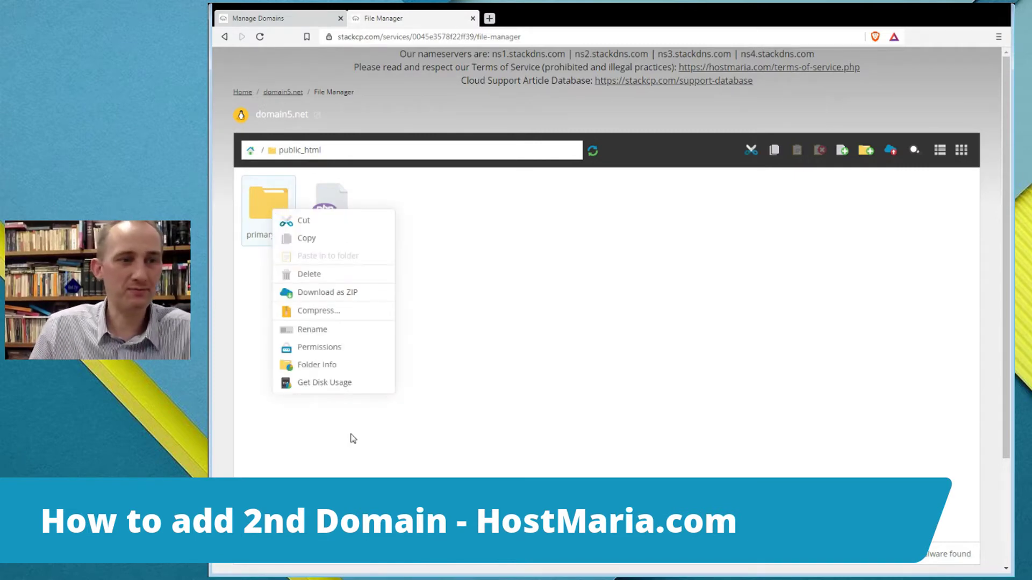
click(322, 276)
click(752, 243)
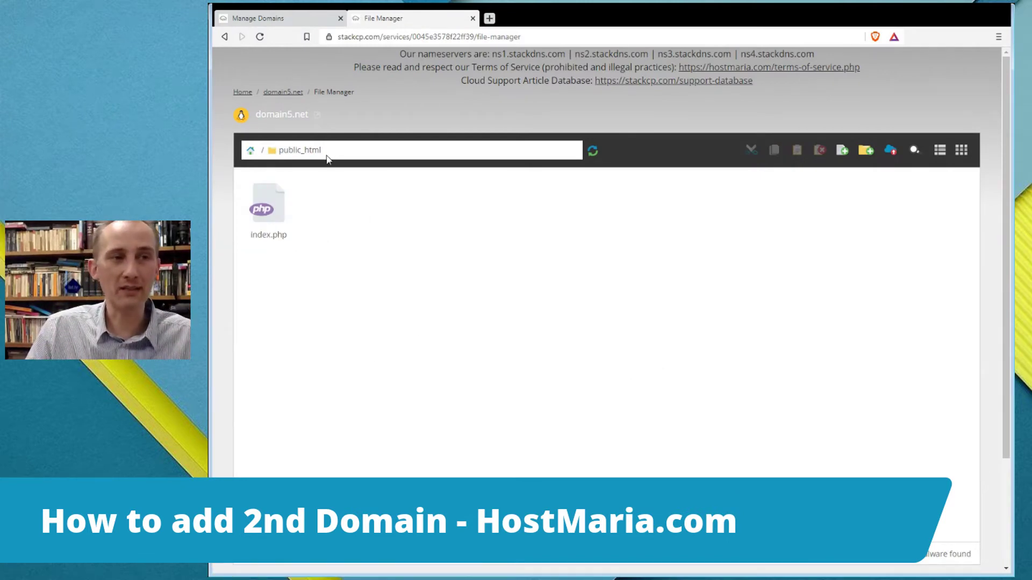
Step: Create a new folder named domain7 in the hosting home directory, outside public_html
click(250, 152)
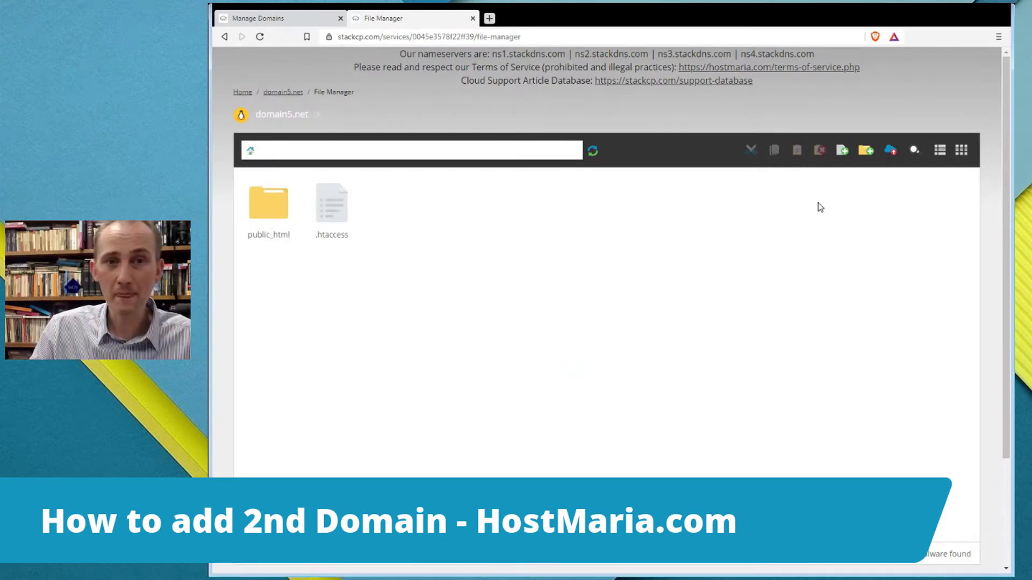
click(868, 154)
text(domin)
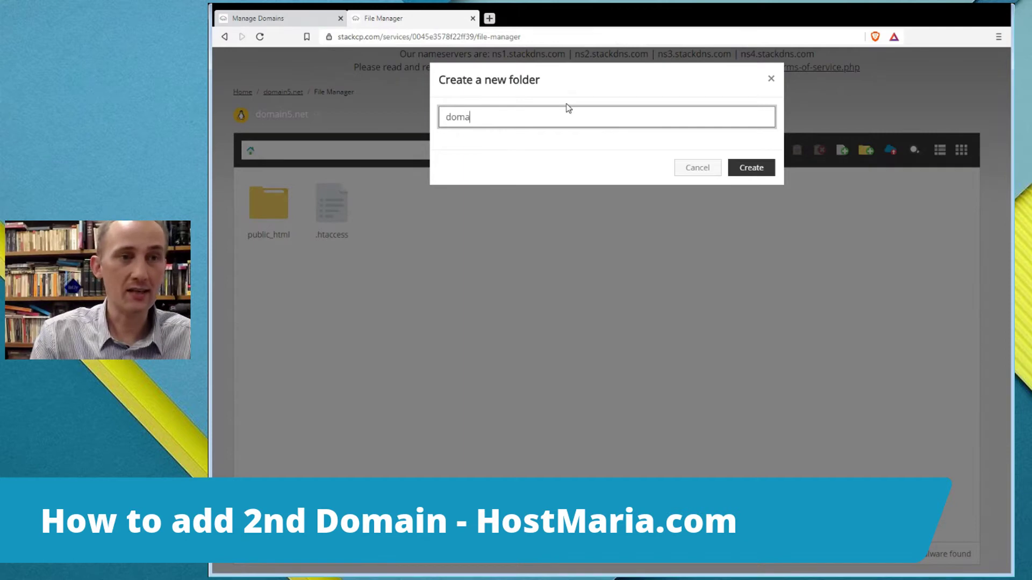
text(in7)
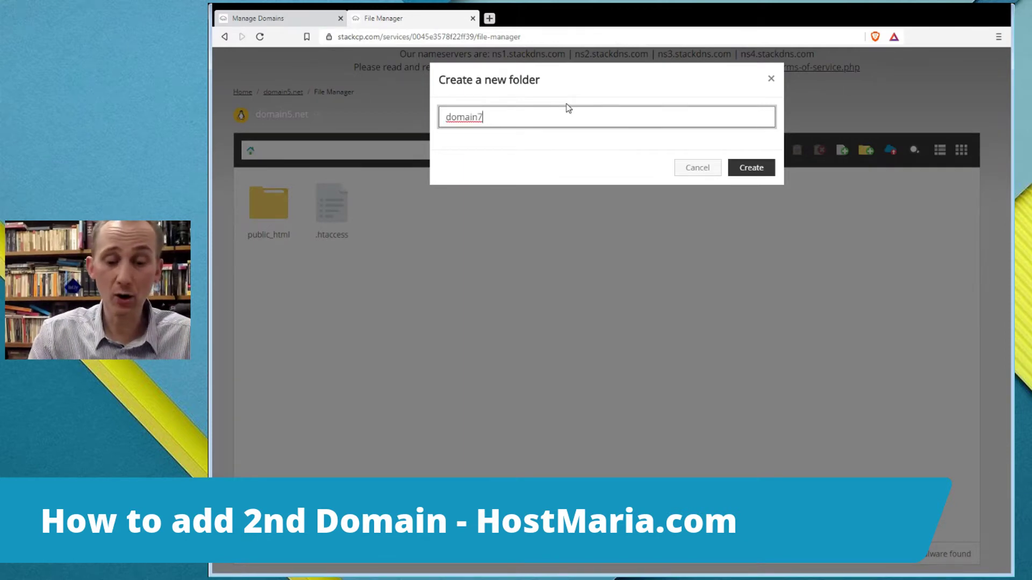
key(BackSpace)
key(BackSpace)
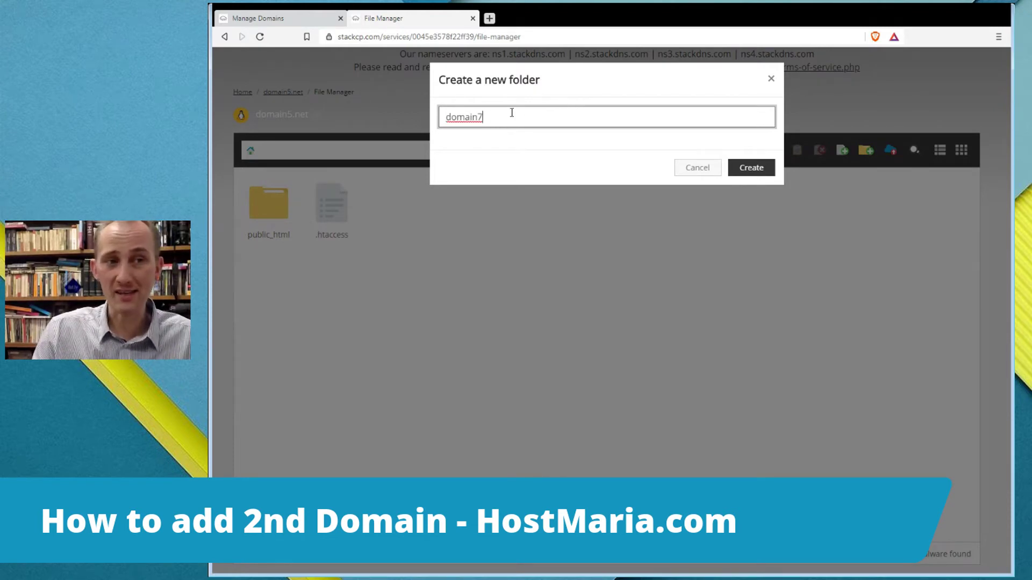
drag(511, 112, 435, 116)
click(751, 168)
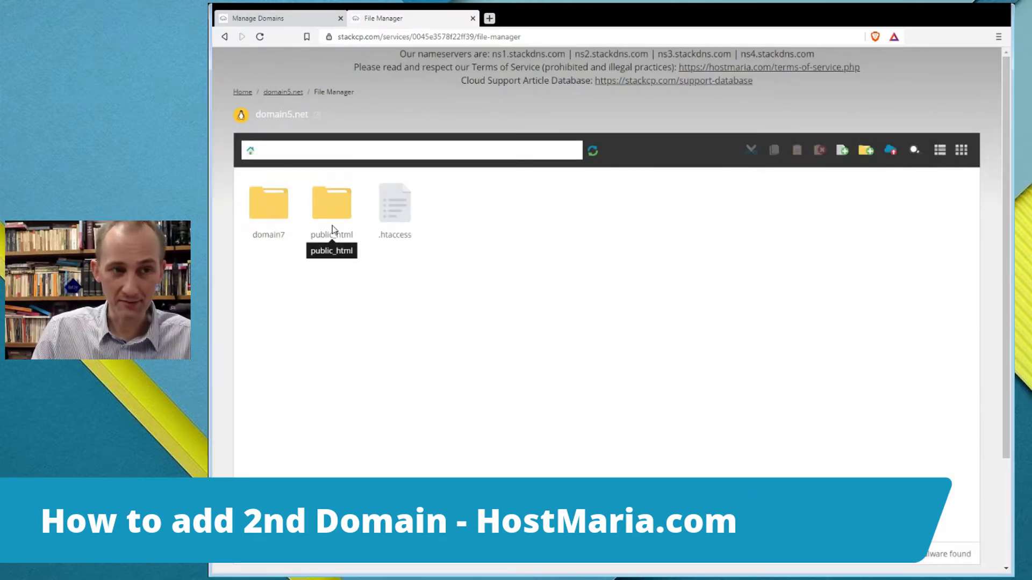
Step: Return to the domain management page and reopen it through the service overview
click(266, 22)
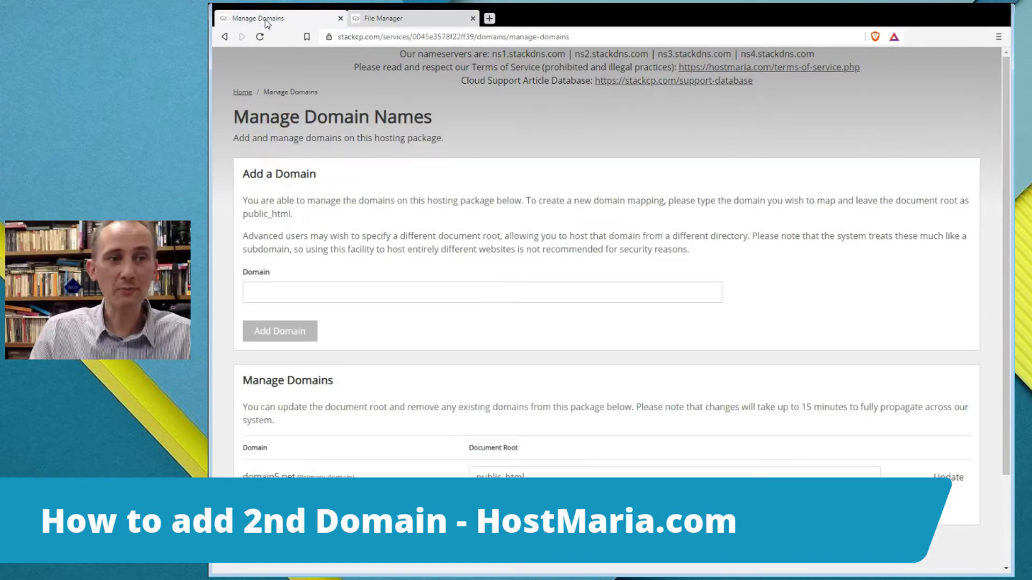
click(242, 93)
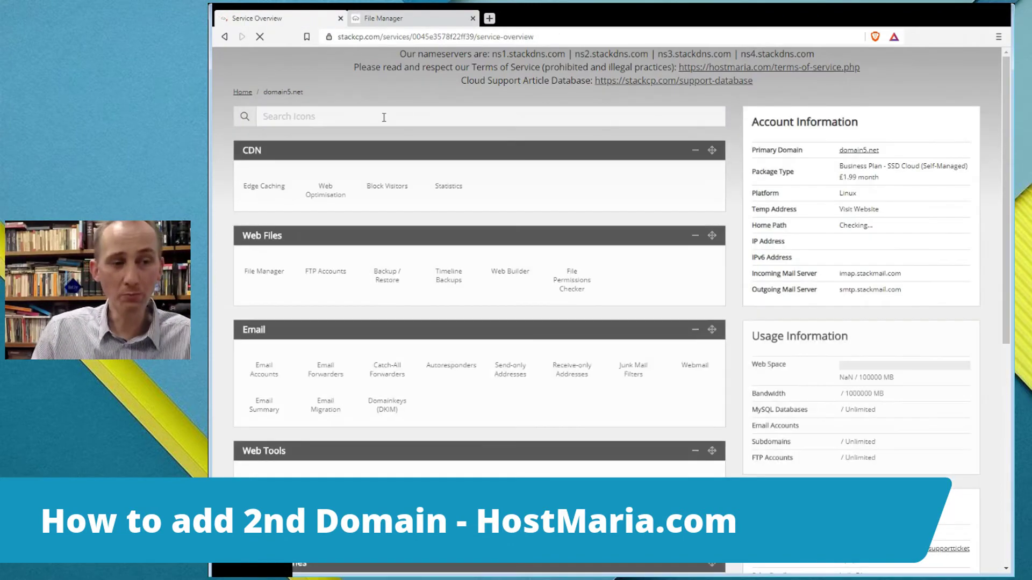
scroll(388, 121, down, 5)
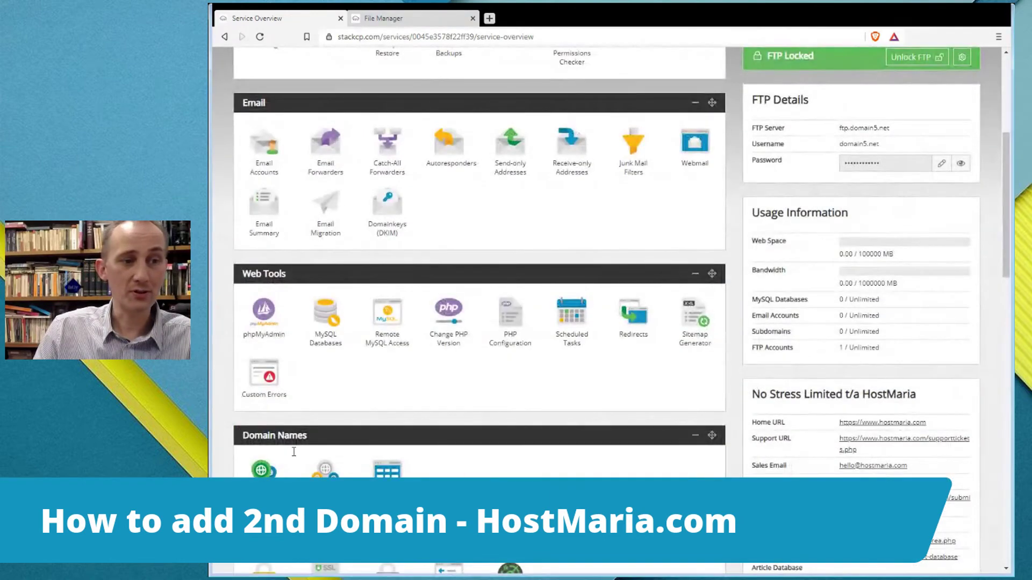
click(265, 472)
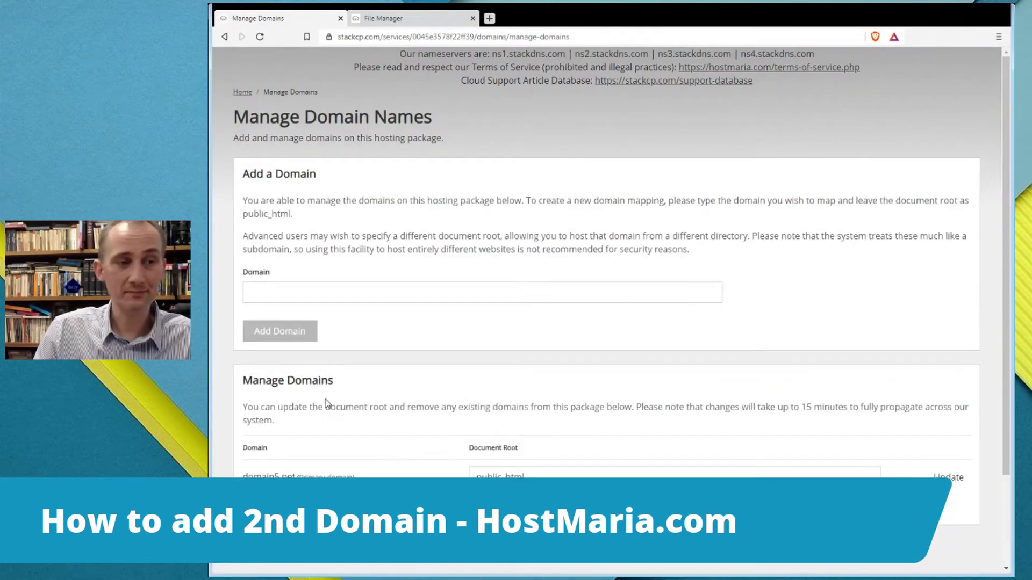
scroll(328, 404, down, 2)
Step: Add the domain domain7.net to the hosting package
click(338, 178)
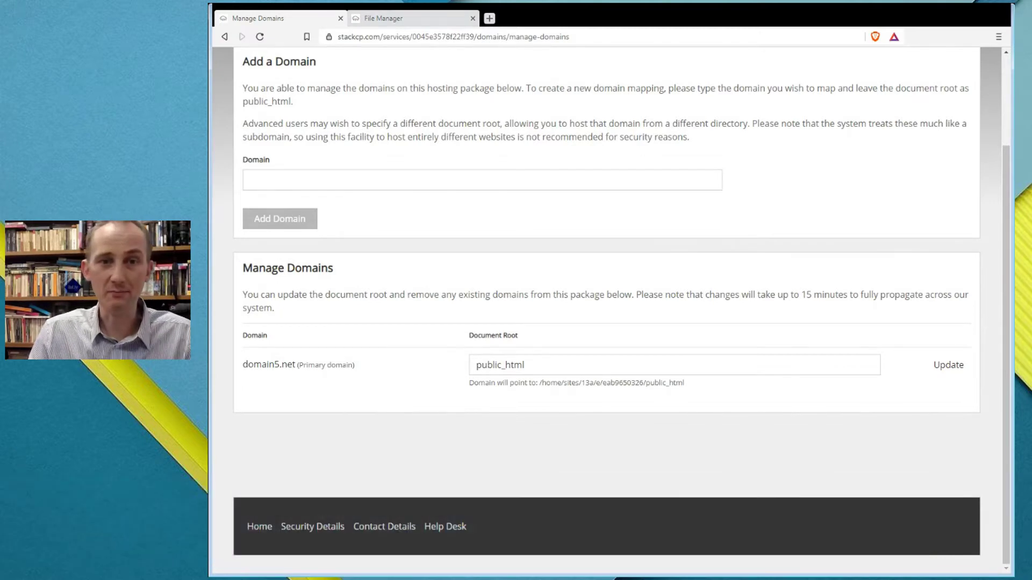
click(586, 20)
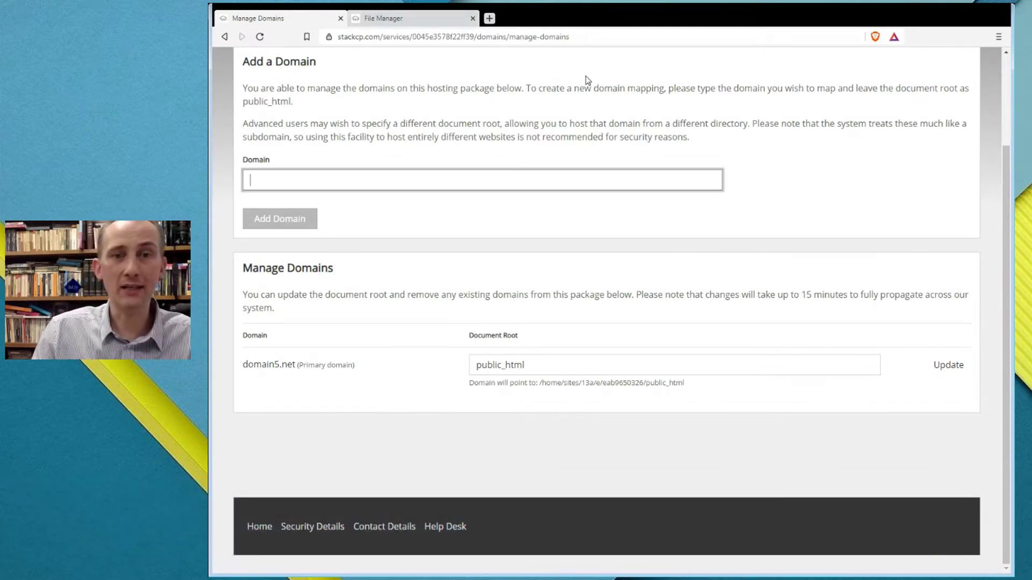
key(ctrl+plus)
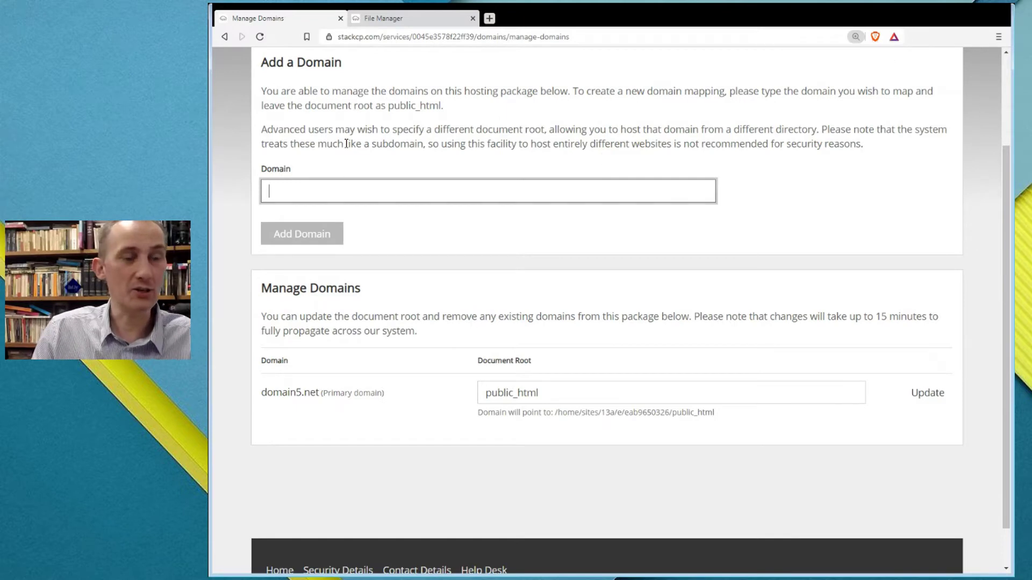
click(340, 180)
text(domain7)
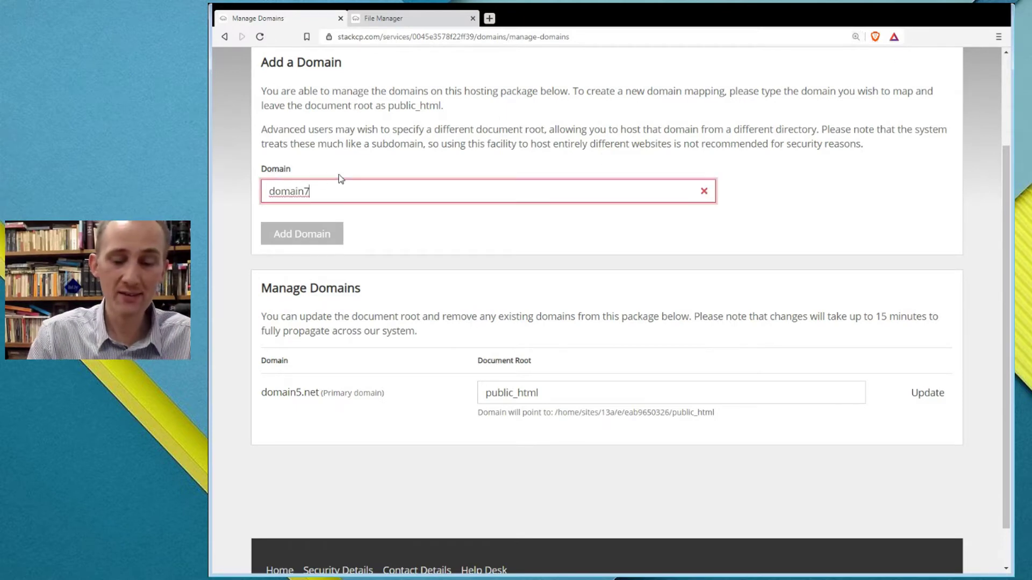
text(.net)
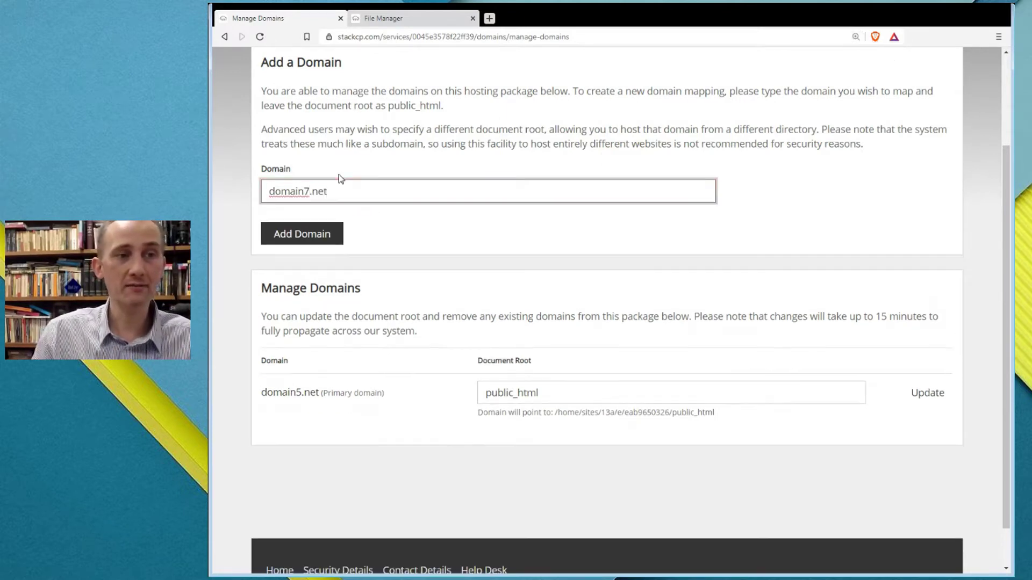
click(427, 243)
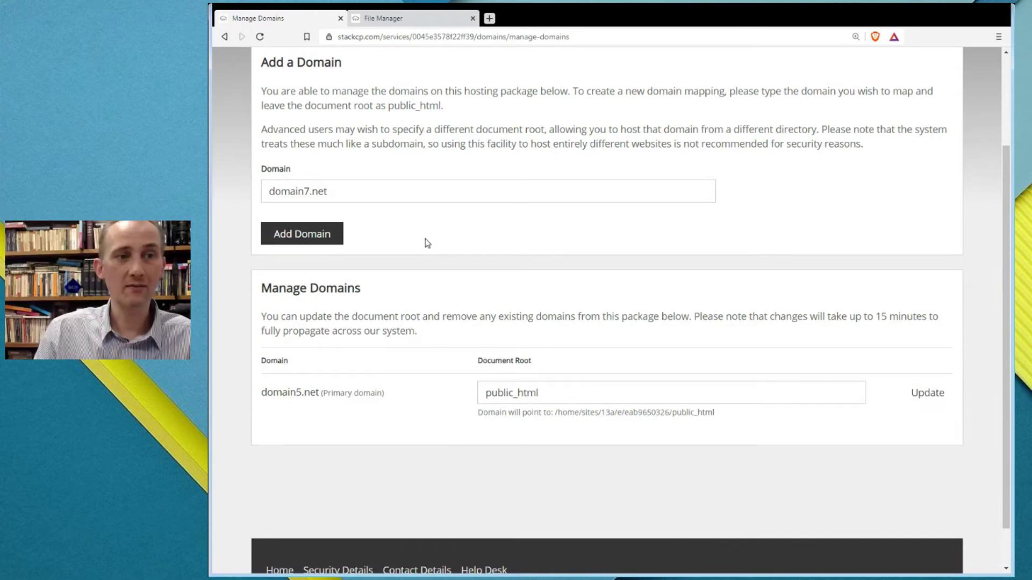
click(312, 236)
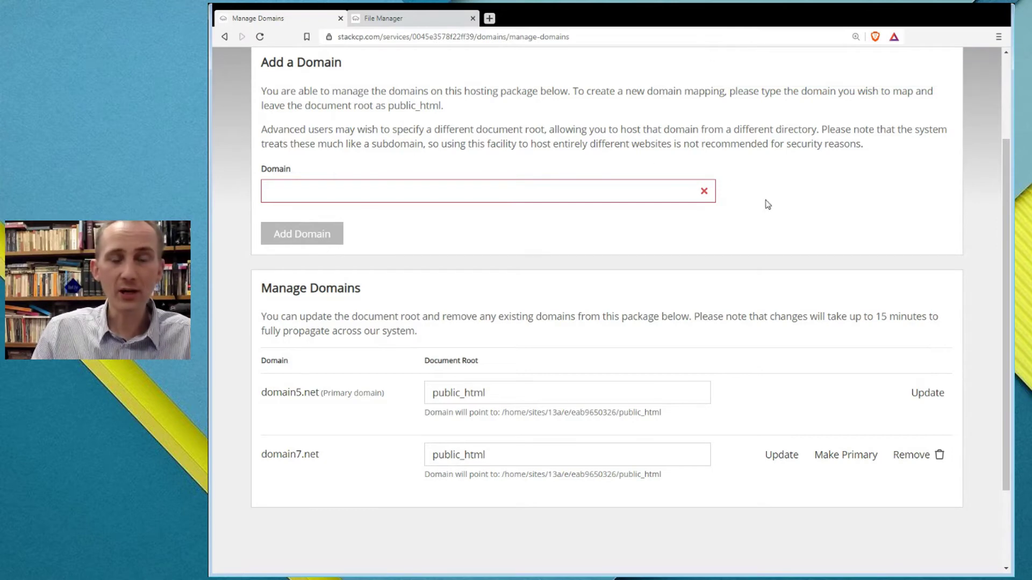
Step: Set the document root of domain7.net to the domain7 folder and save the update
scroll(750, 201, down, 3)
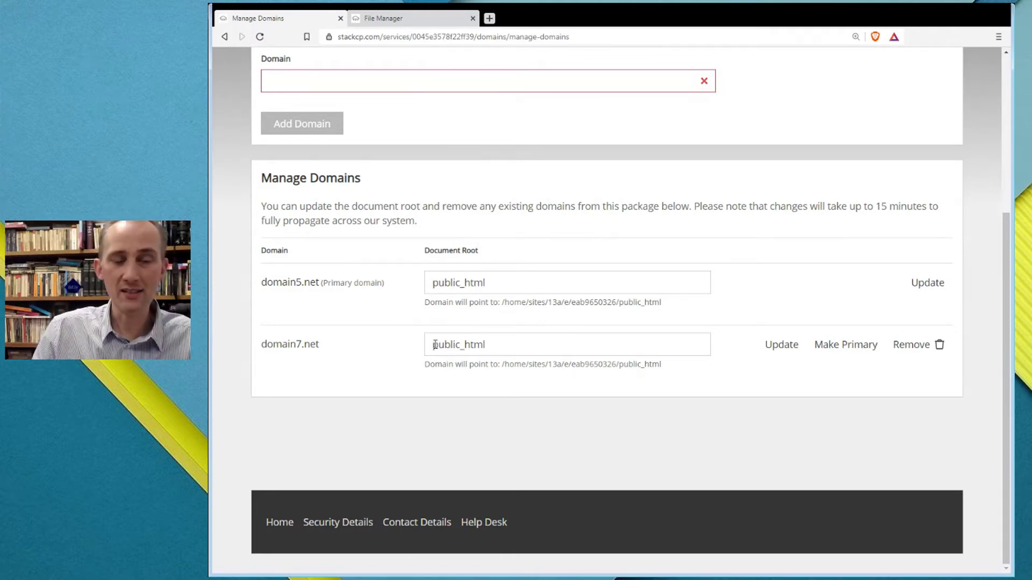
click(383, 18)
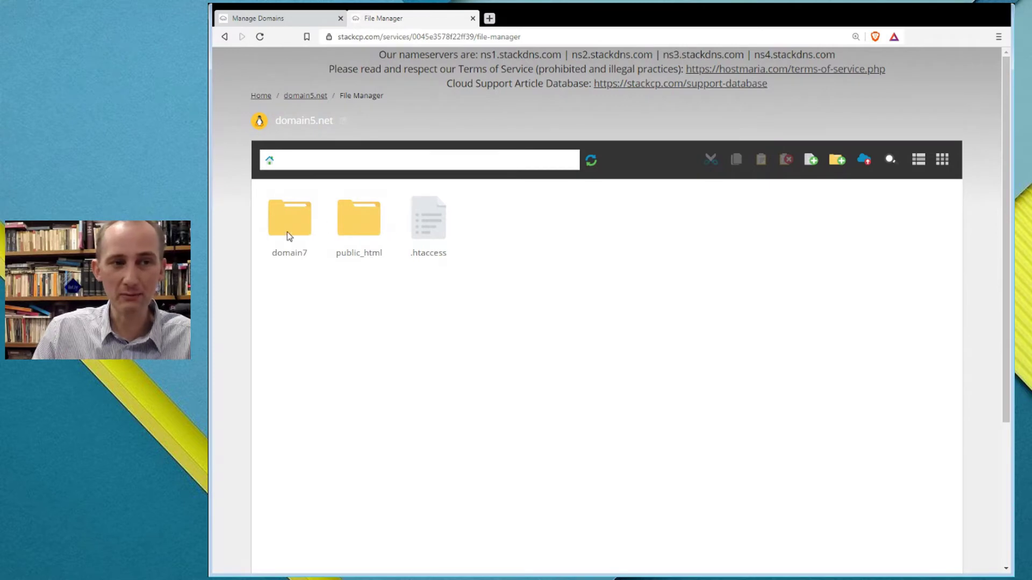
click(274, 18)
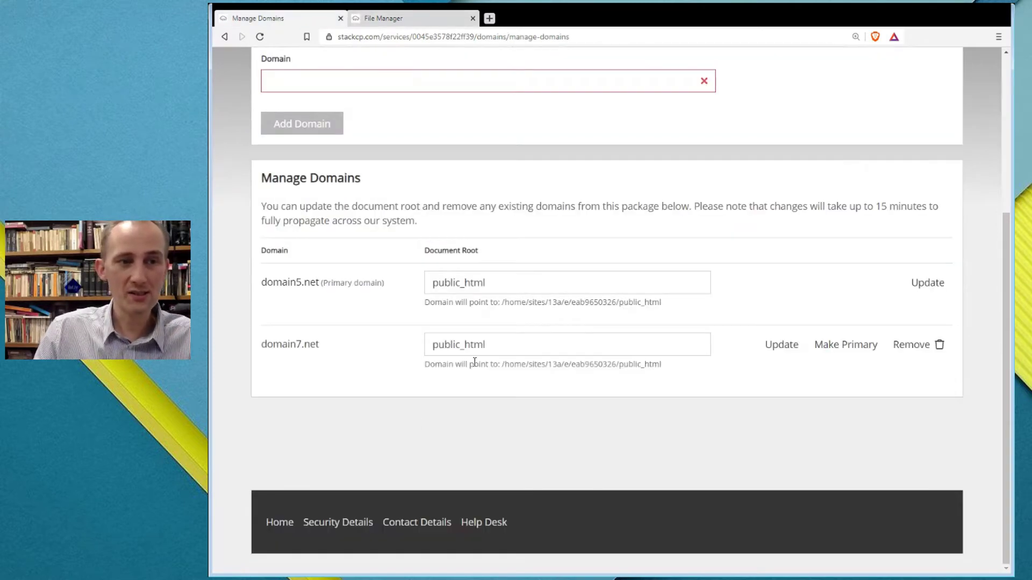
drag(509, 345, 385, 346)
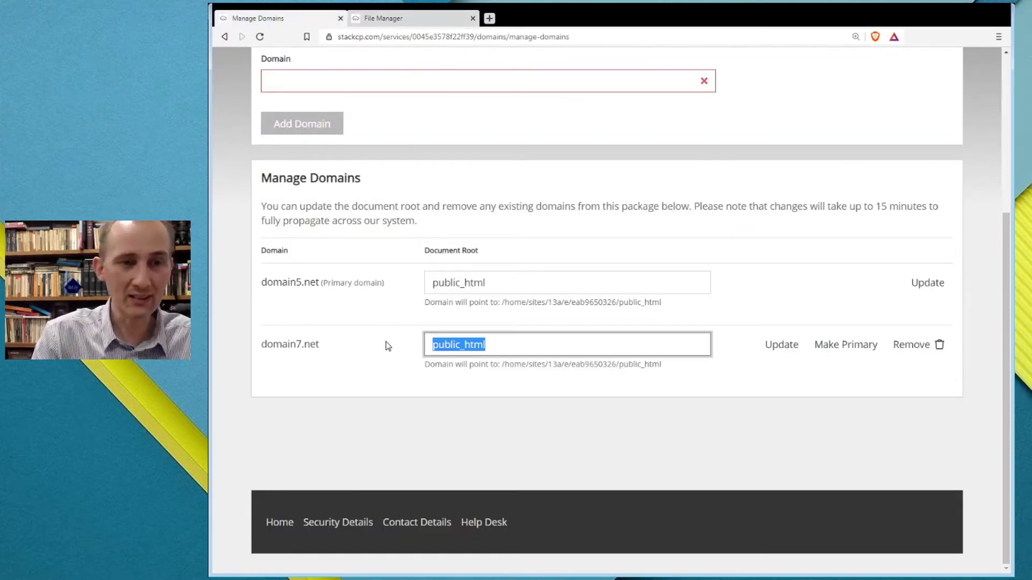
key(BackSpace)
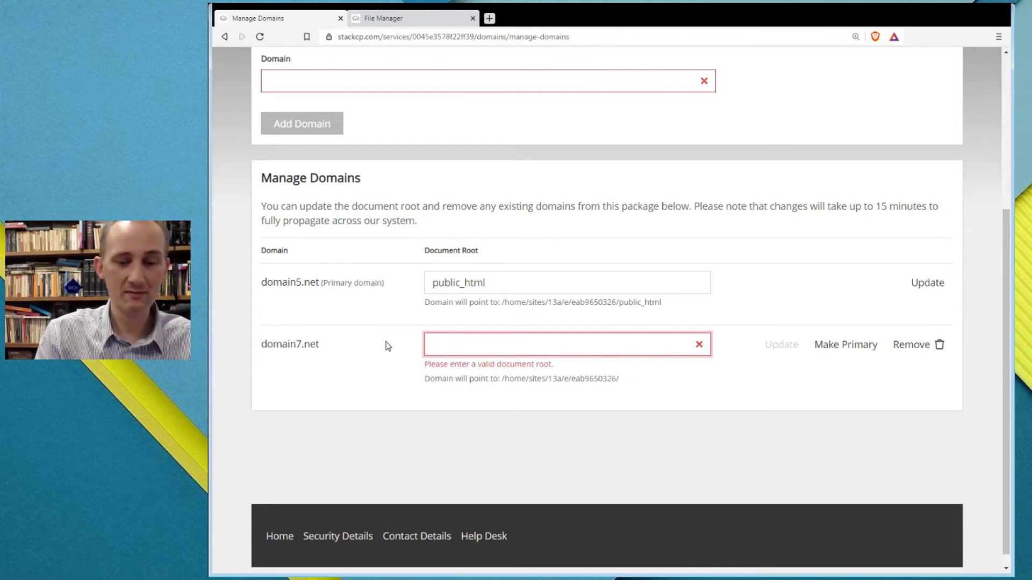
text(domain7)
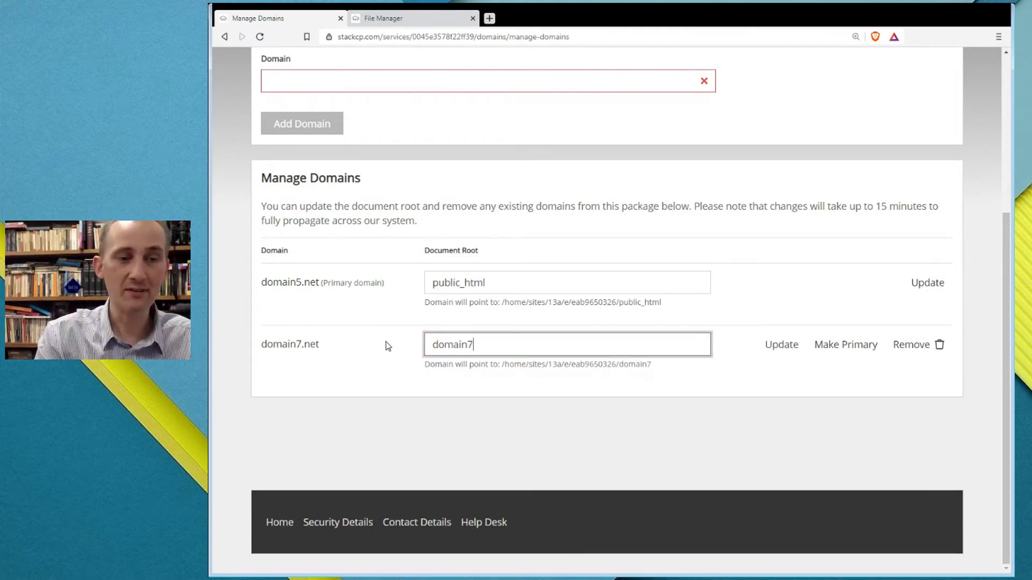
click(569, 379)
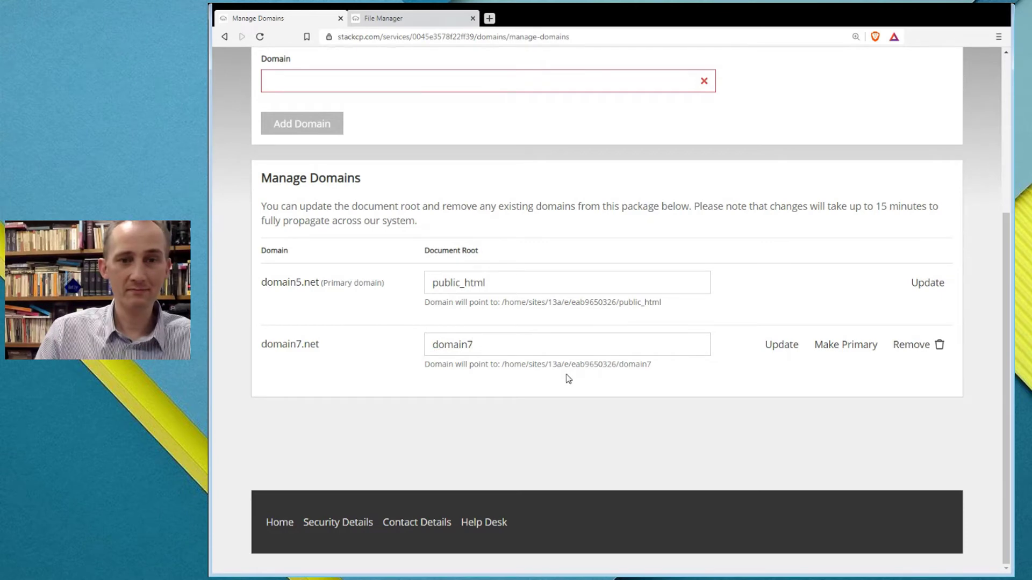
click(778, 352)
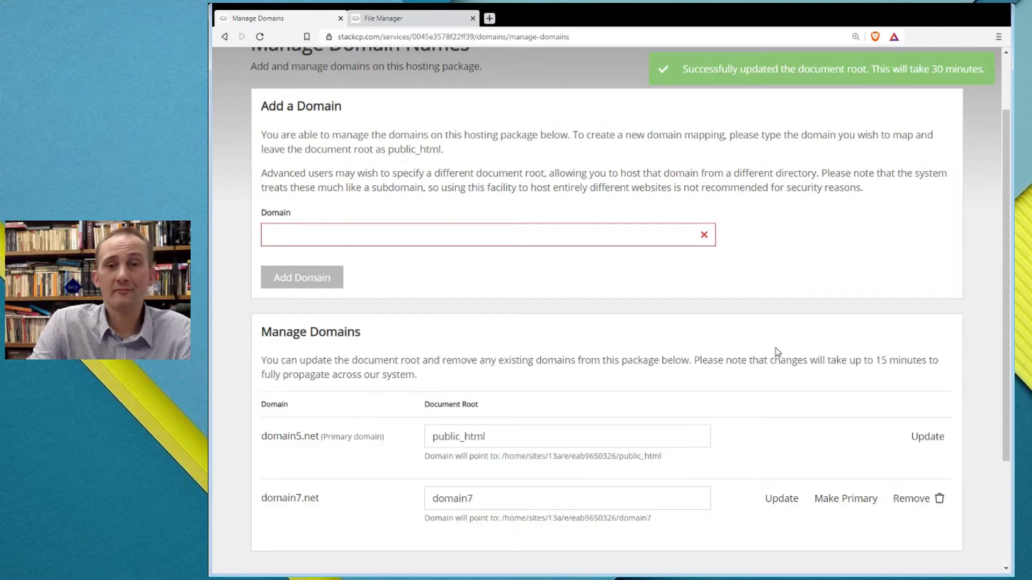
Step: Create another folder named domain18 in the home directory with the File Manager
scroll(775, 324, down, 2)
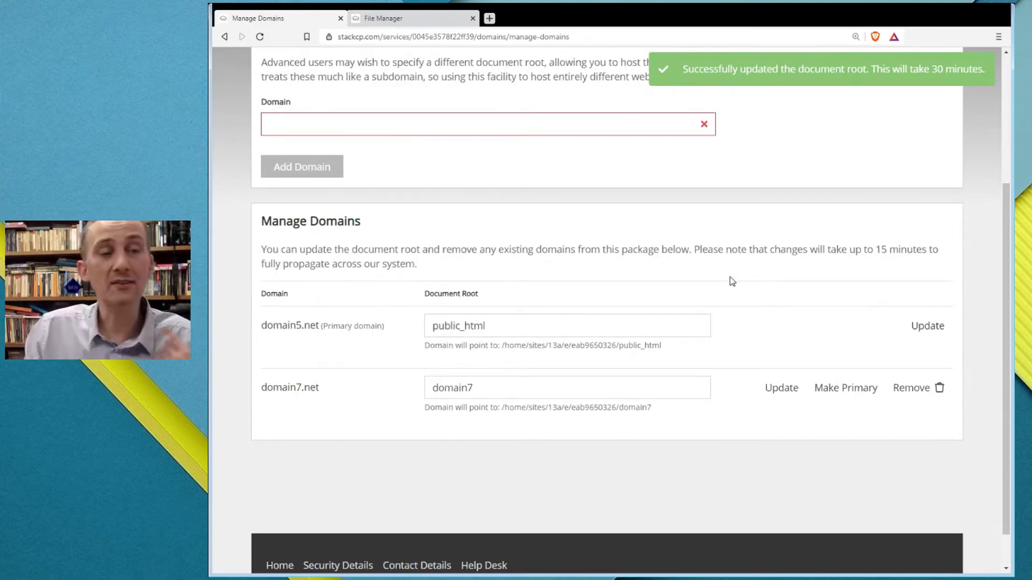
click(383, 20)
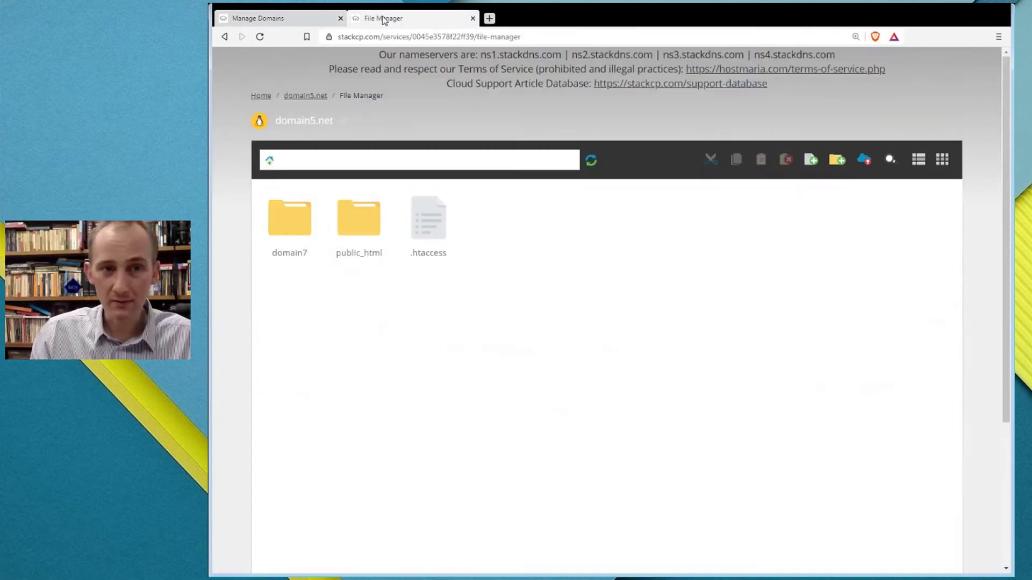
click(839, 161)
text(domain)
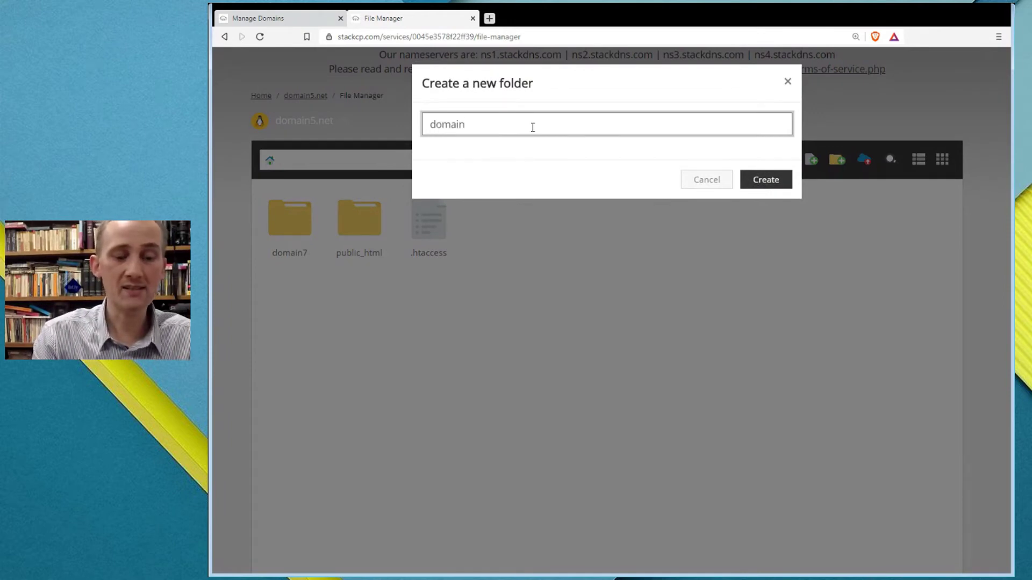
text(18)
click(766, 179)
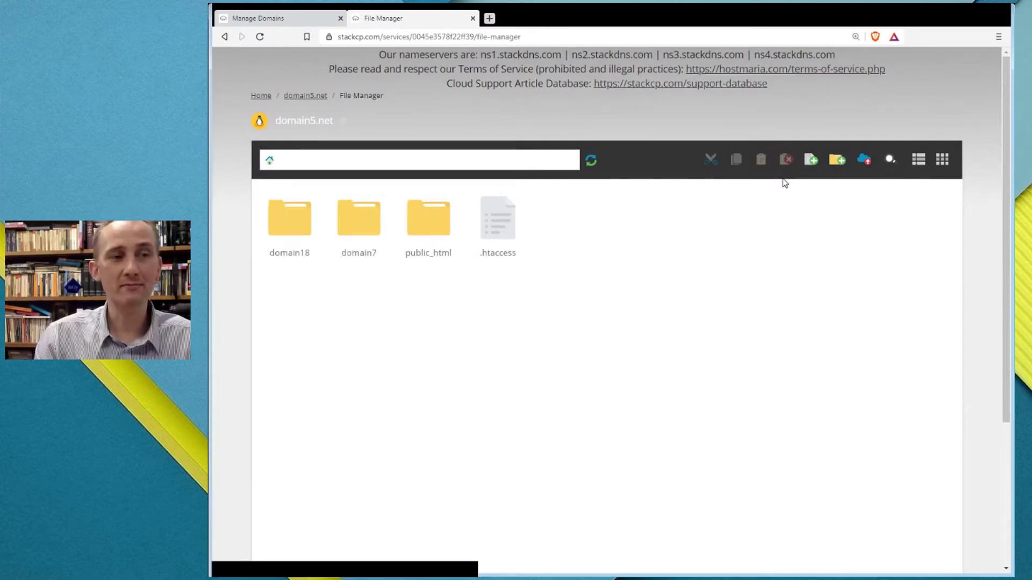
Step: Add the domain domain18.info to the hosting package and locate its entry in the domain list
click(257, 19)
click(353, 125)
text(domain18)
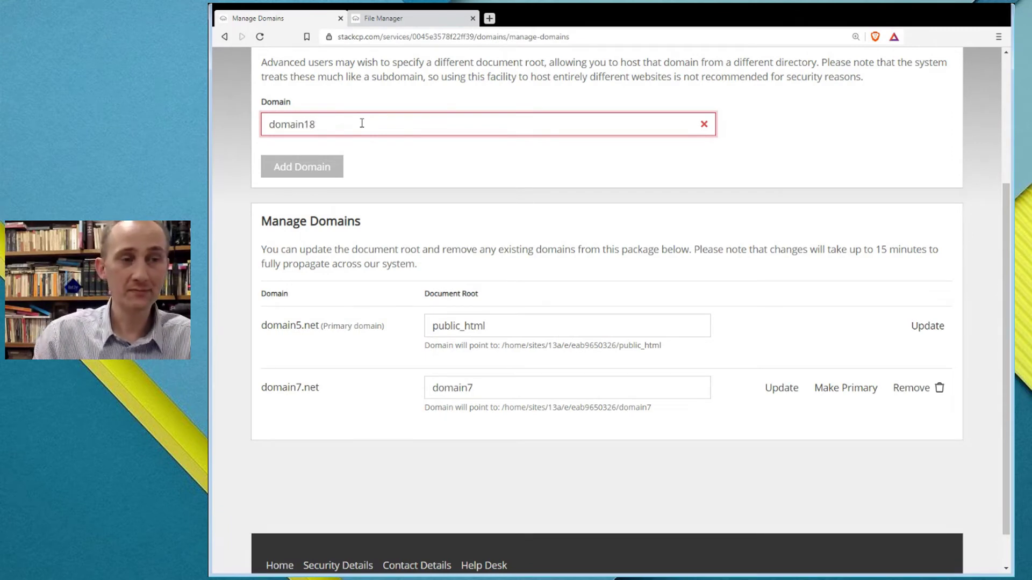
key(ctrl+a)
click(418, 18)
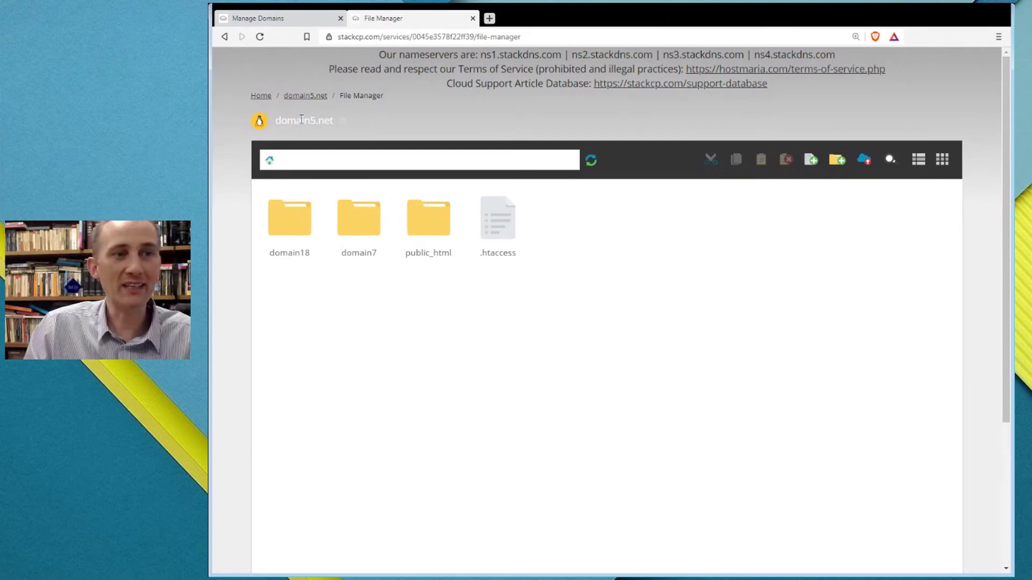
click(283, 20)
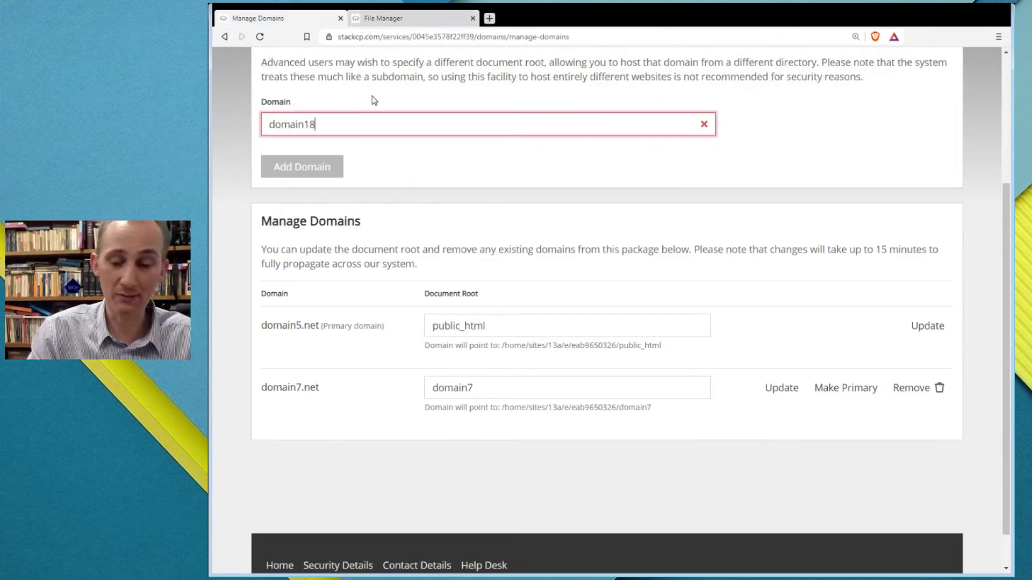
text(net)
key(BackSpace)
key(BackSpace)
key(BackSpace)
text(info)
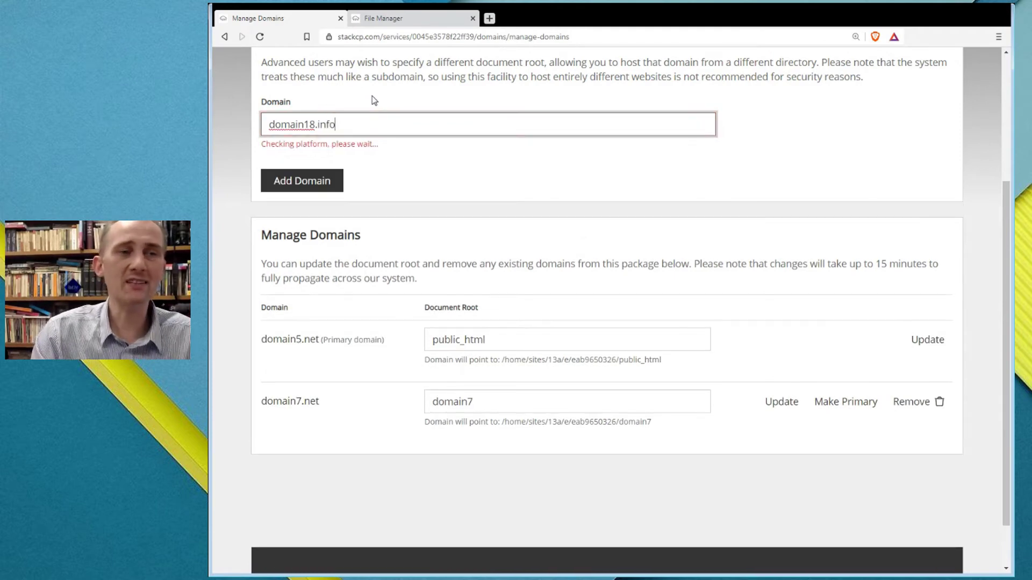
click(307, 167)
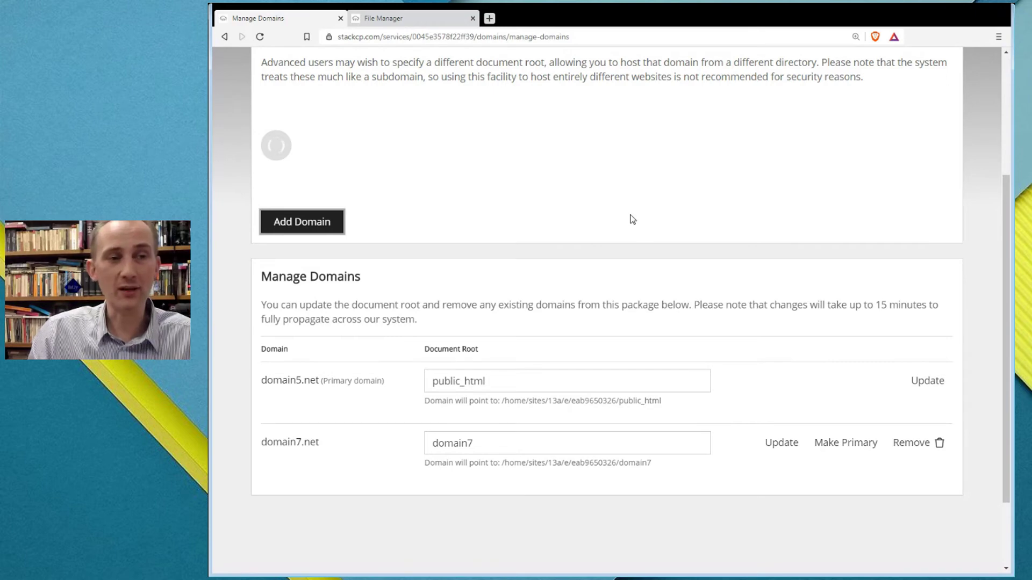
scroll(657, 235, down, 2)
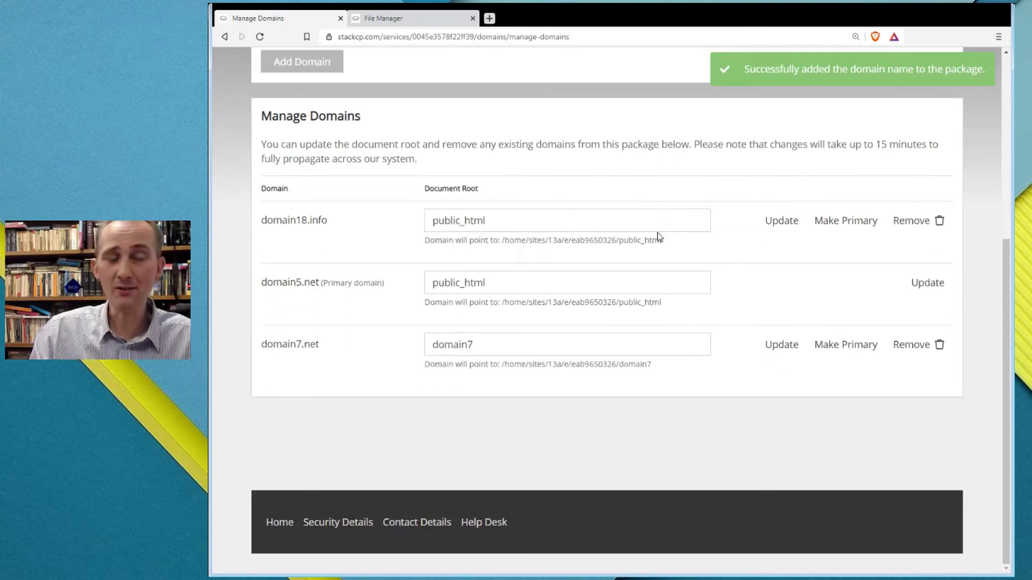
drag(340, 223, 264, 220)
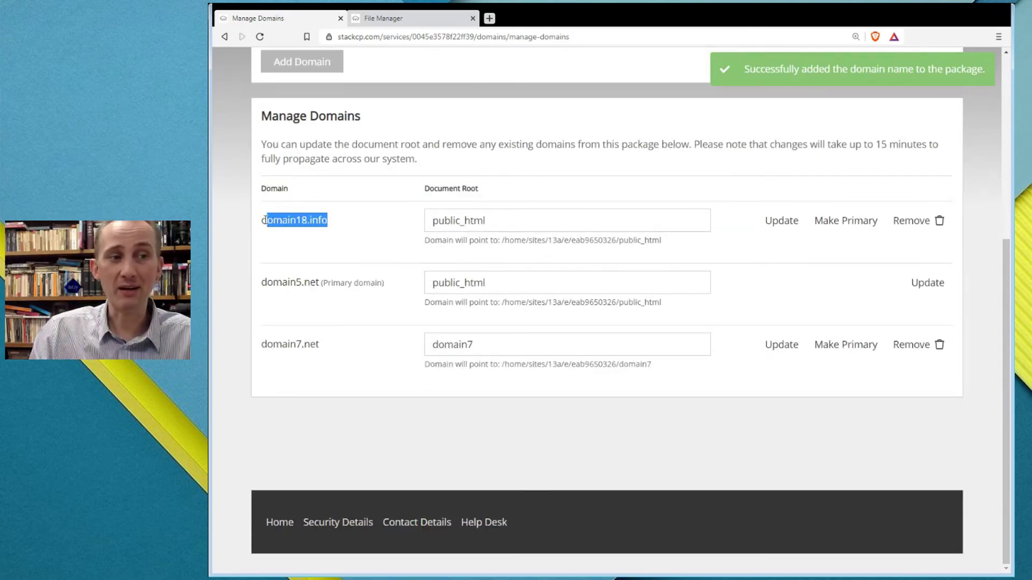
Step: Set the document root of domain18.info to the domain18 folder and save the update
click(294, 217)
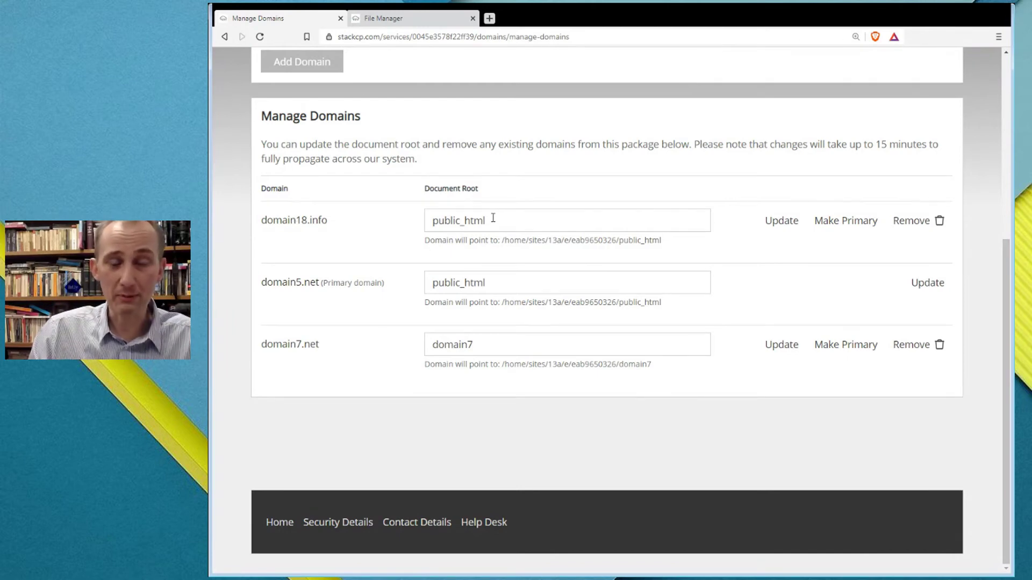
click(413, 20)
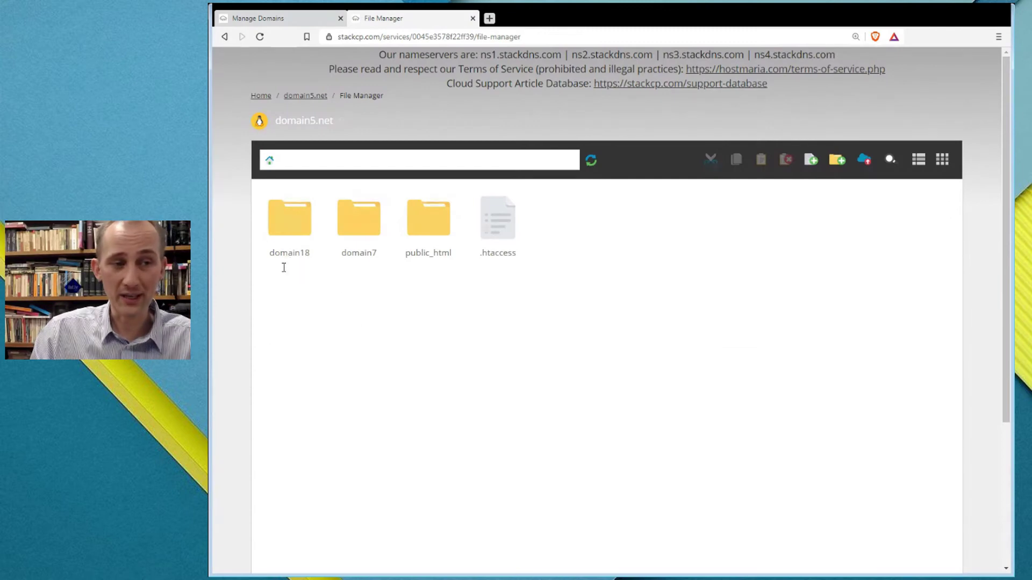
click(259, 20)
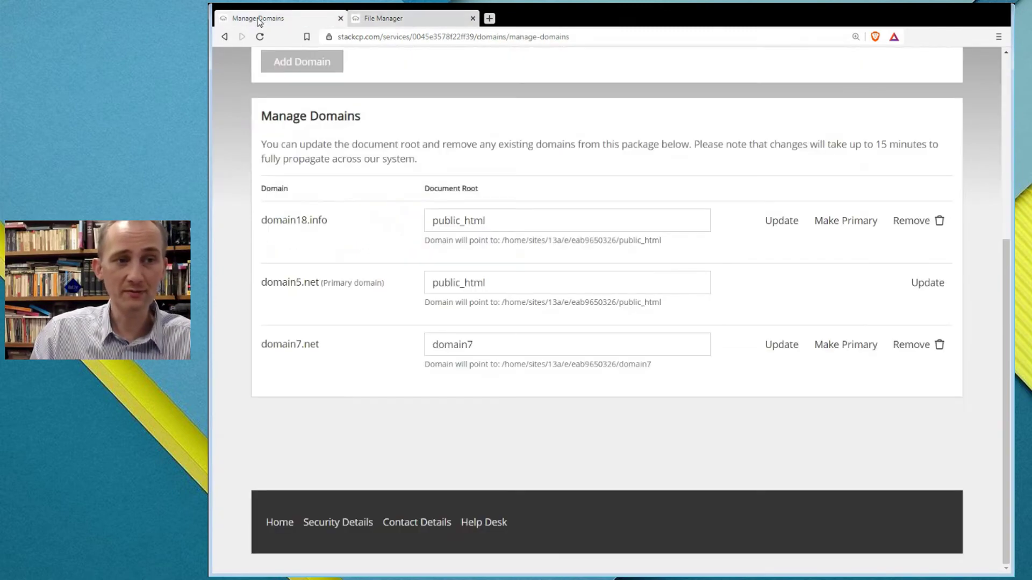
double_click(508, 220)
text(domain18)
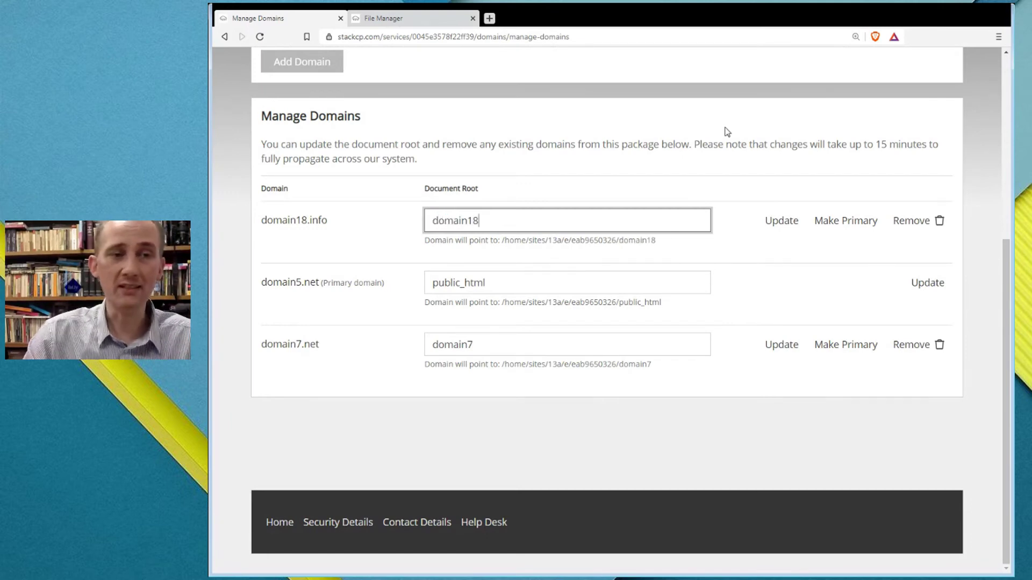
click(784, 221)
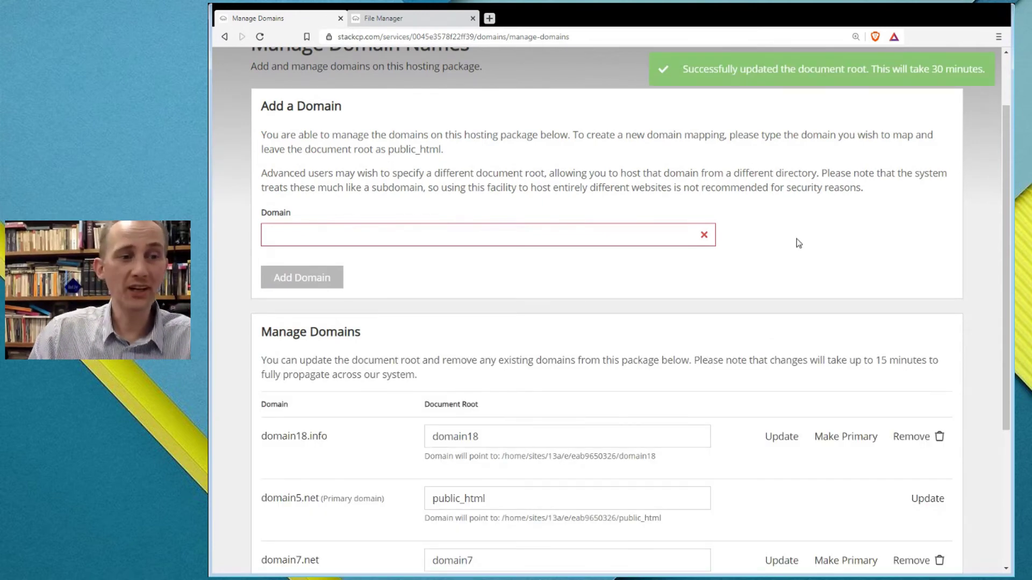
scroll(799, 243, down, 3)
scroll(333, 211, up, 5)
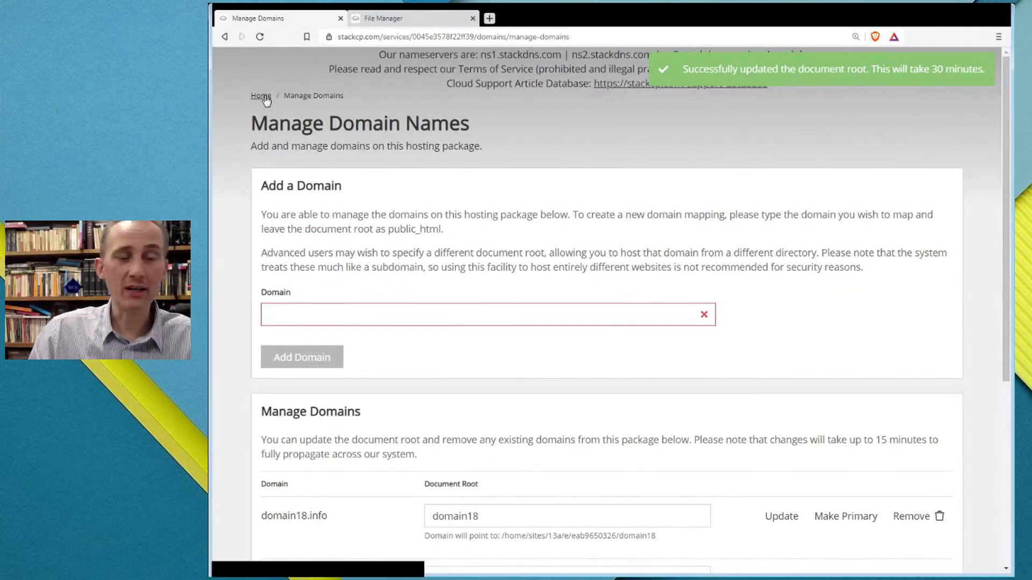
Step: Return to the domain5.net service overview and examine its tool sections and the HostMaria nameserver list
click(265, 97)
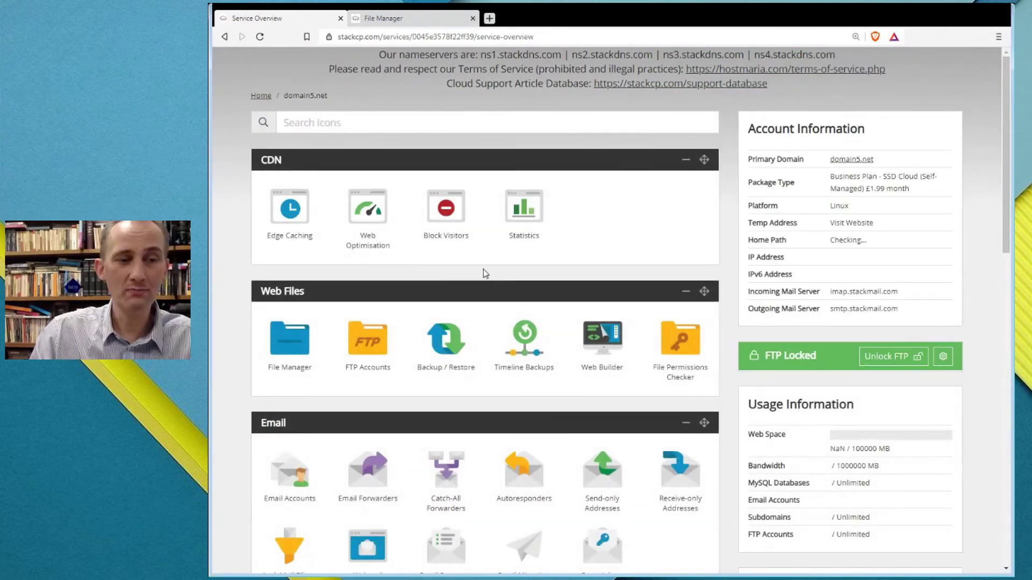
scroll(483, 269, down, 15)
scroll(480, 250, up, 10)
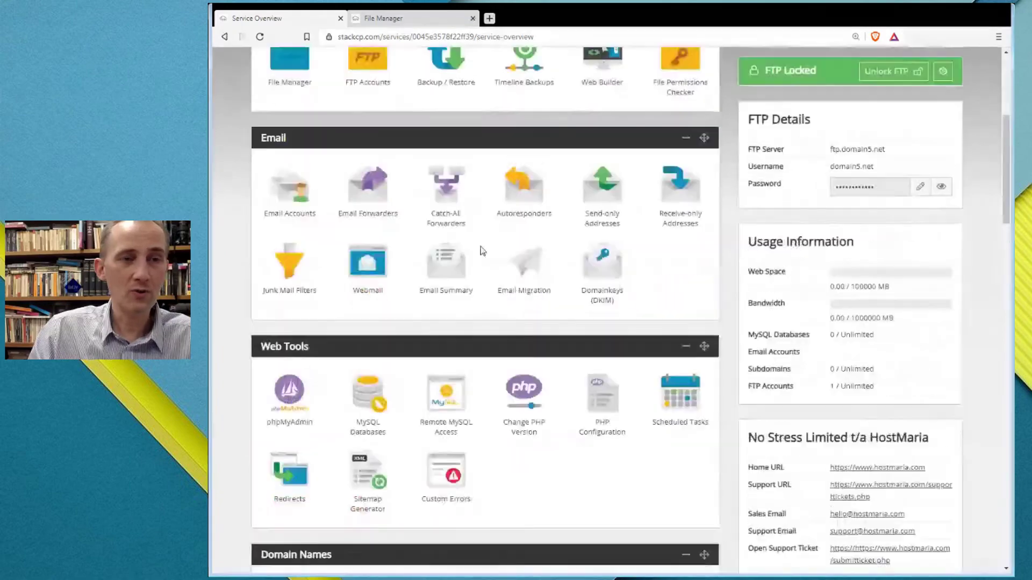
scroll(481, 249, up, 5)
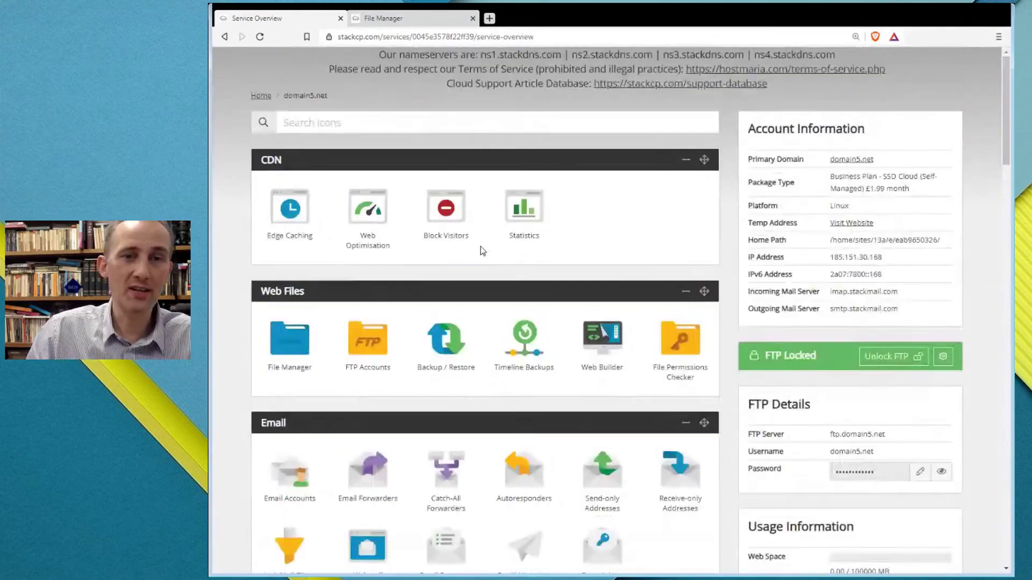
scroll(482, 247, down, 10)
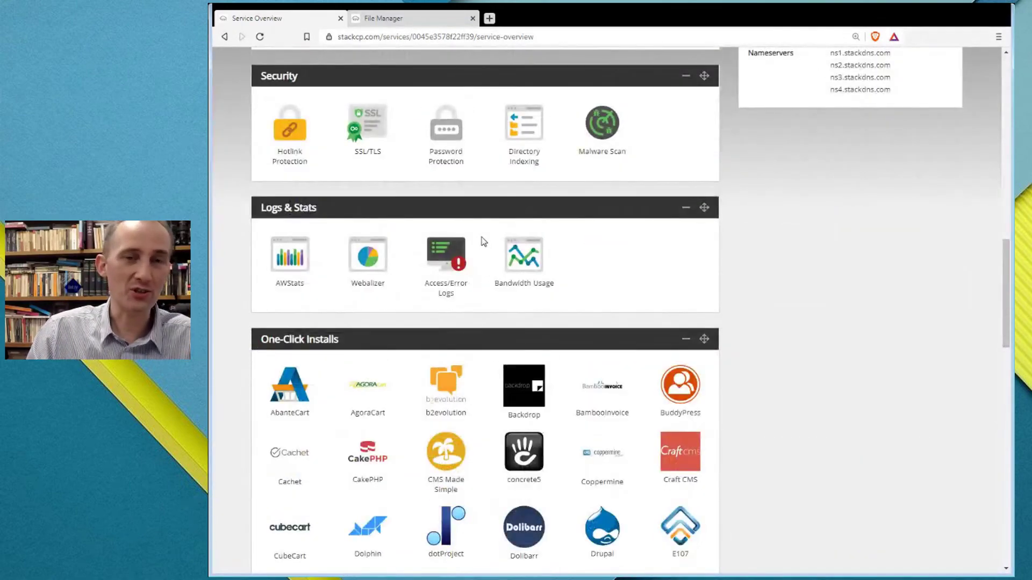
scroll(785, 223, down, 1)
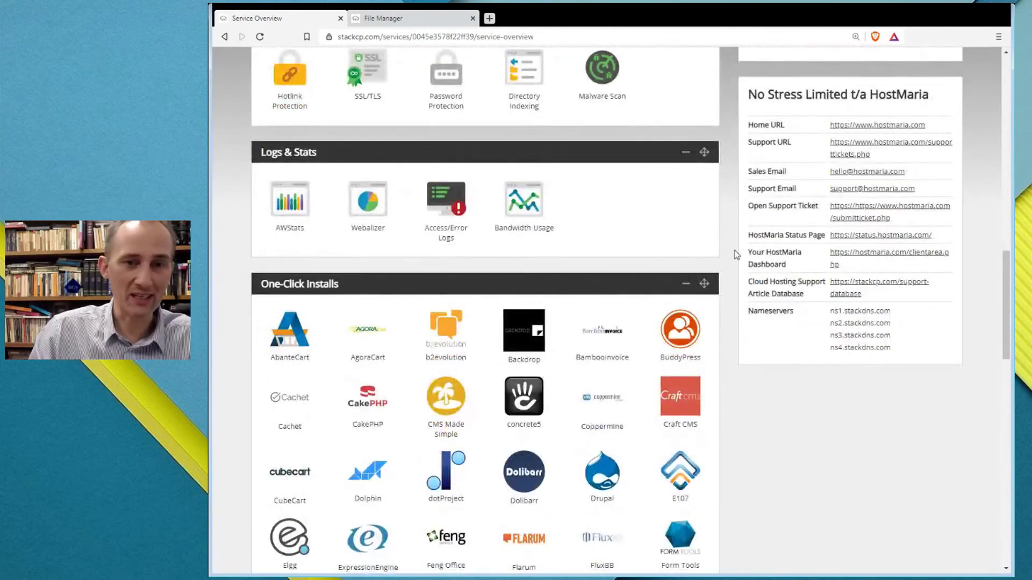
drag(893, 353, 844, 322)
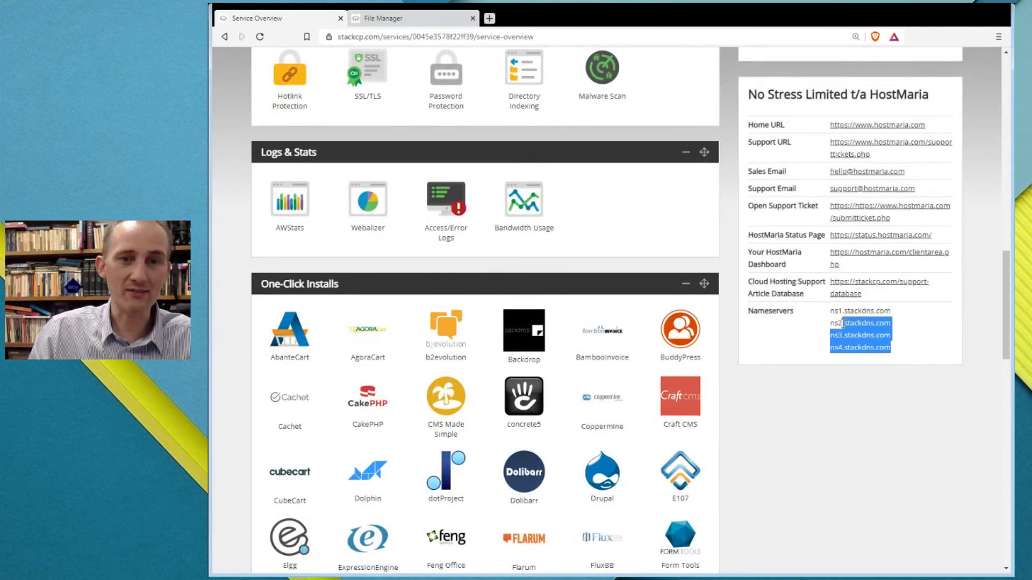
click(860, 311)
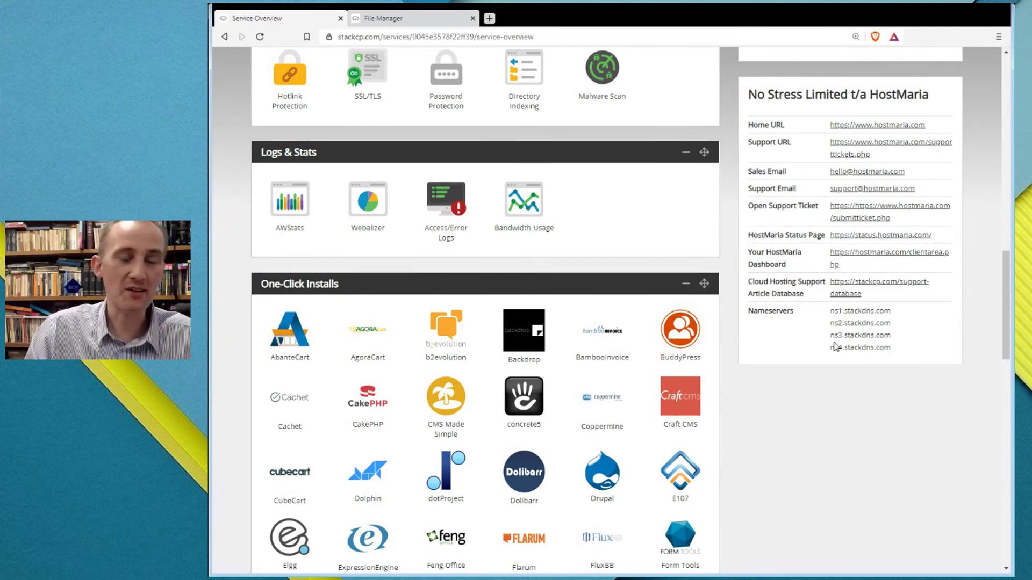
Step: Install WordPress on domain18.info through the one-click installer, leaving the directory empty
scroll(782, 405, down, 6)
scroll(780, 279, down, 10)
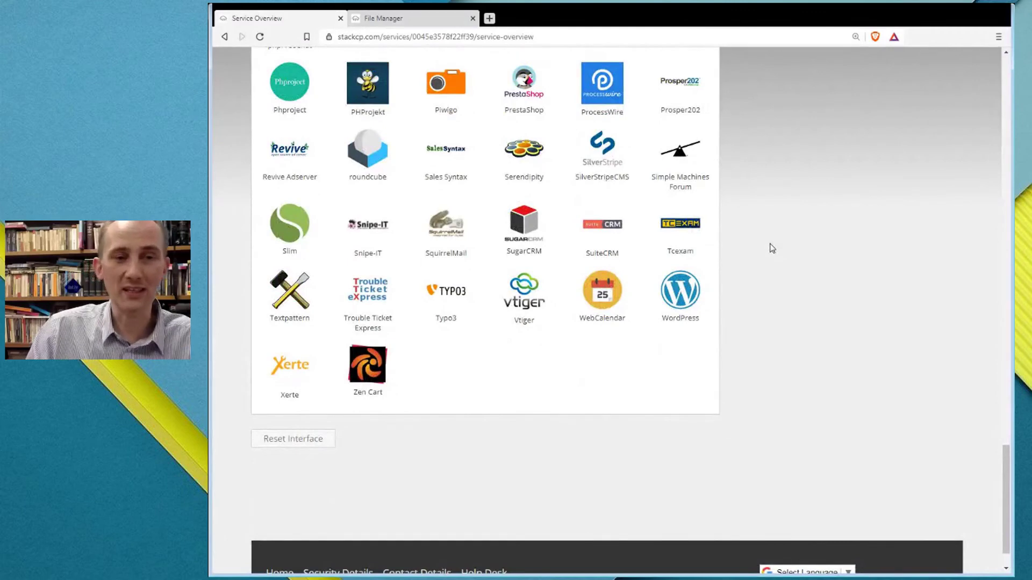
click(682, 289)
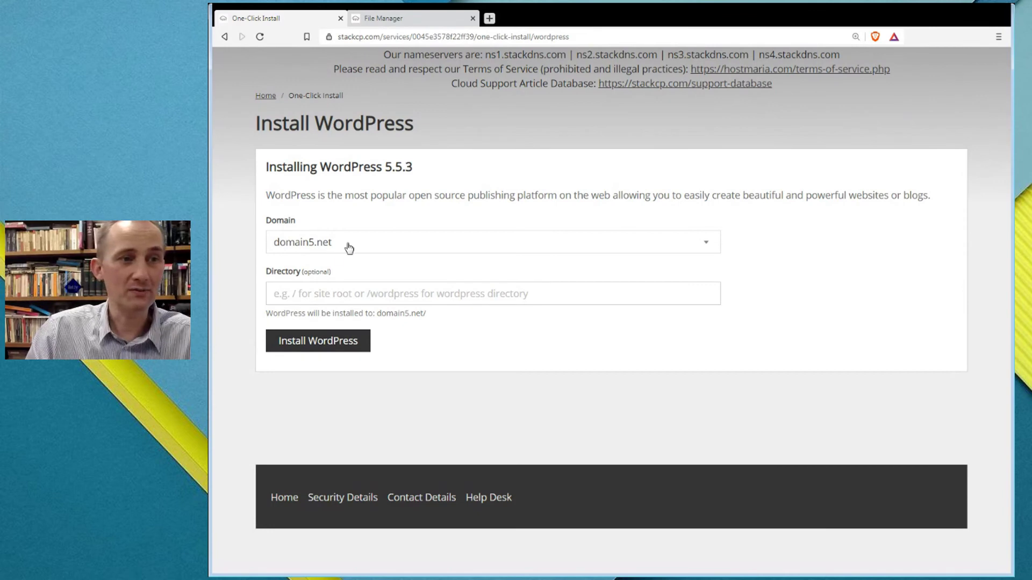
click(342, 248)
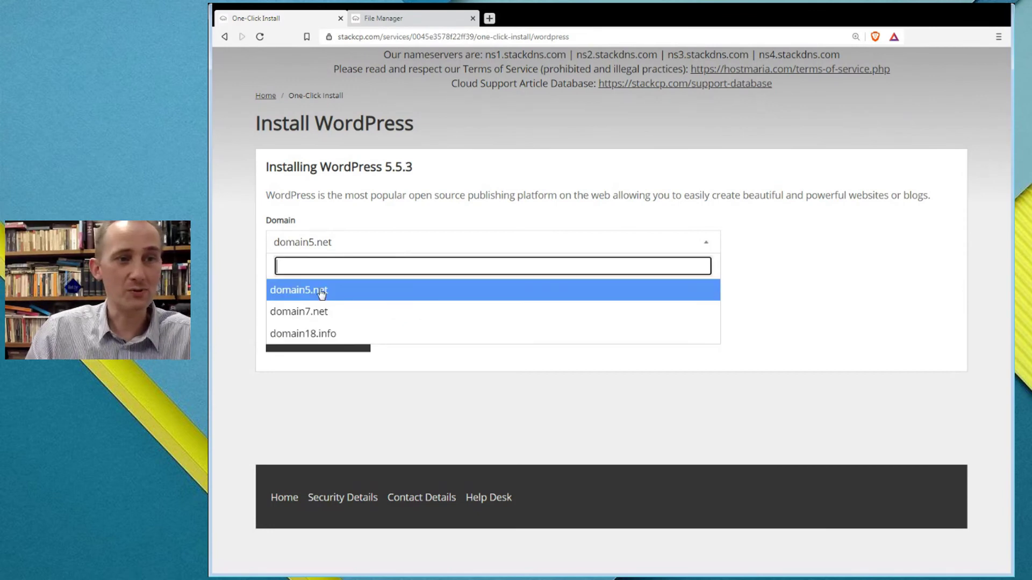
click(324, 341)
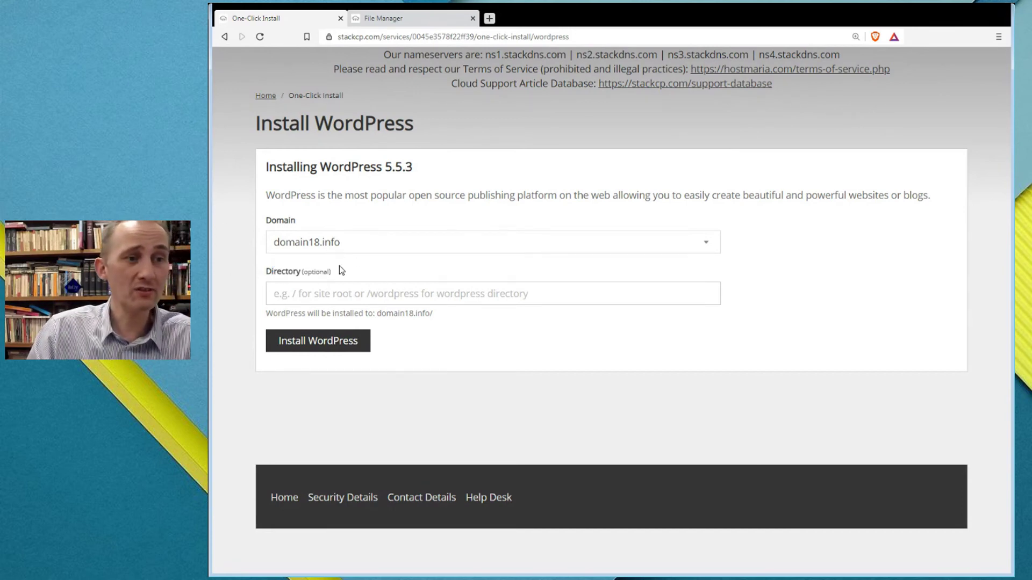
click(321, 346)
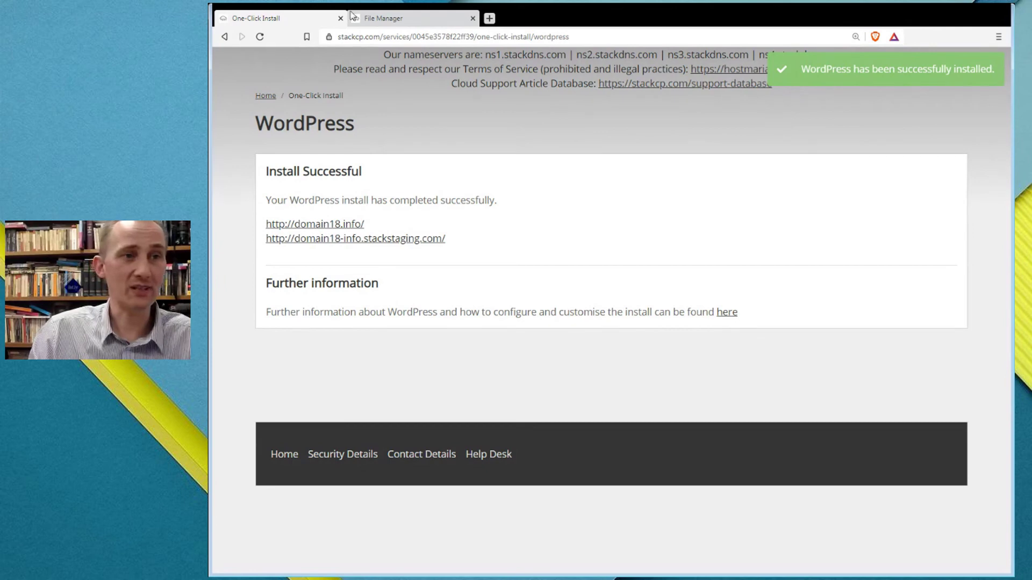
Step: Reload the File Manager and open the domain18 folder to inspect the installed WordPress files
click(395, 18)
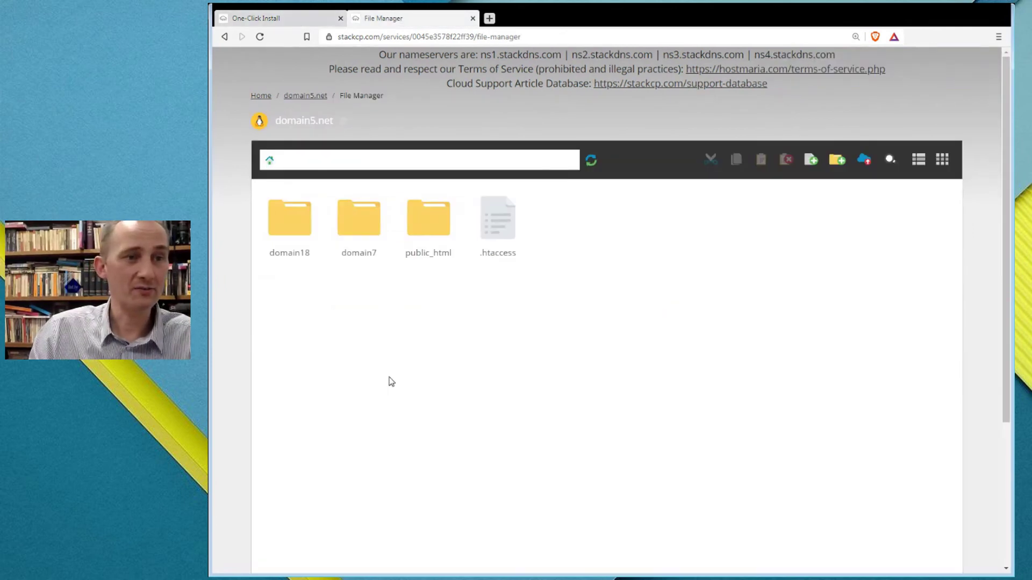
click(261, 38)
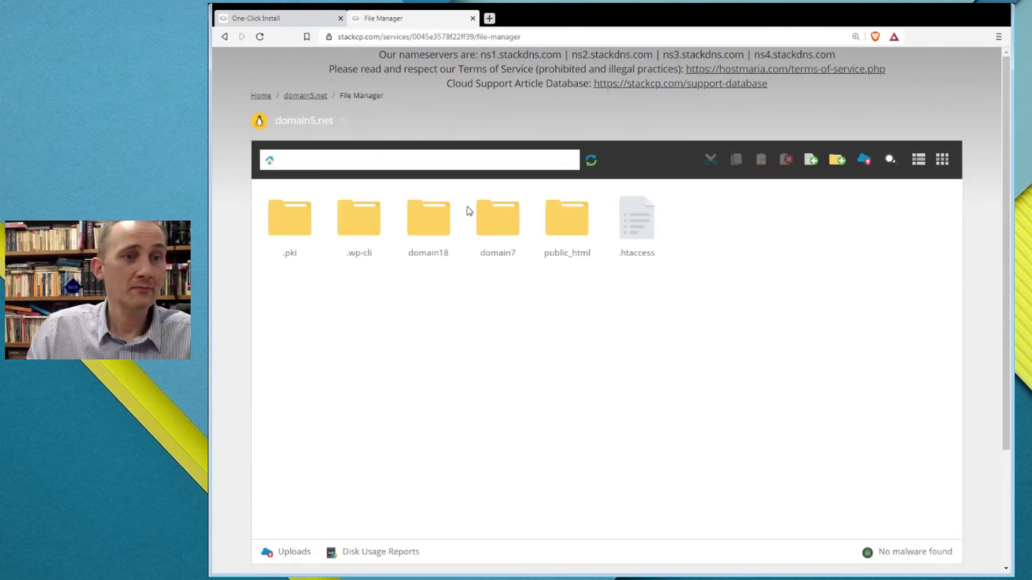
double_click(426, 221)
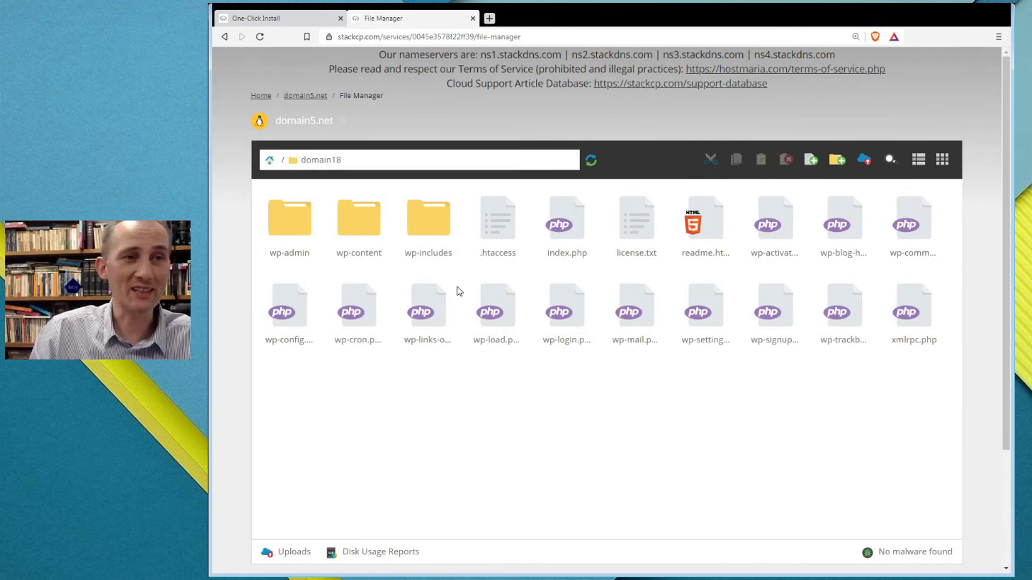
Step: Go back to the WordPress installation summary and examine the stackstaging.com address for domain18.info
click(295, 20)
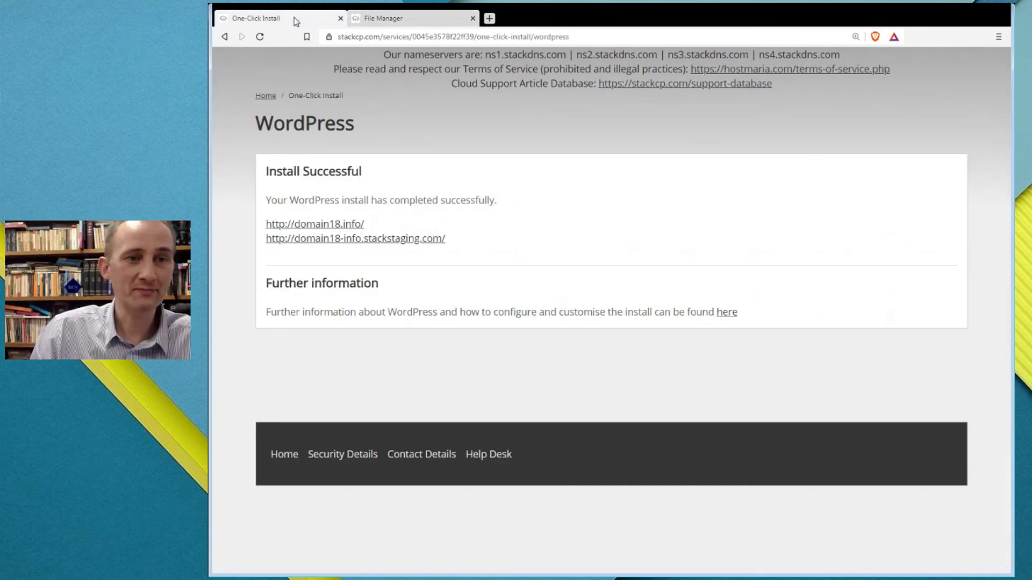
drag(445, 239, 367, 240)
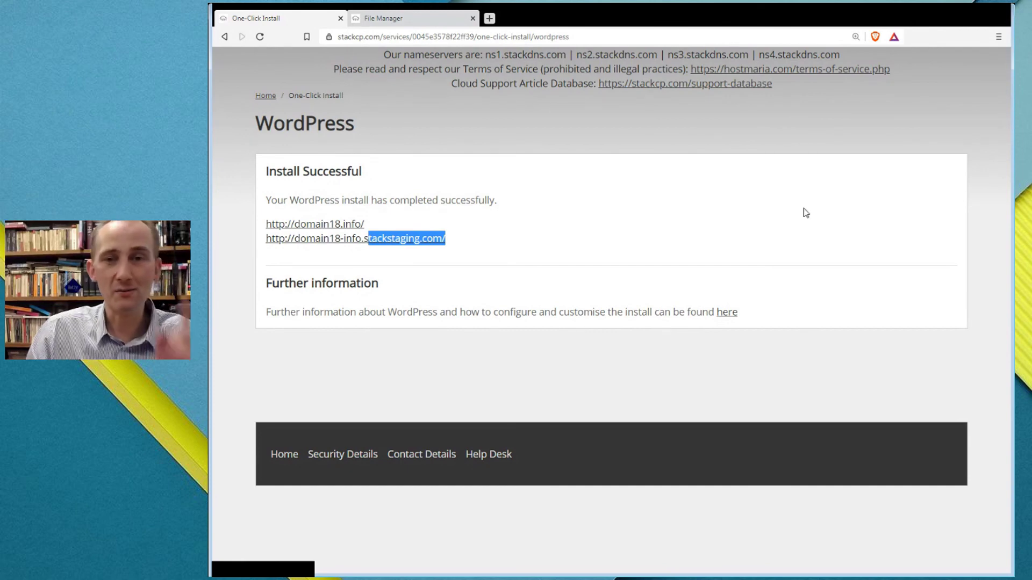
key(alt+Tab)
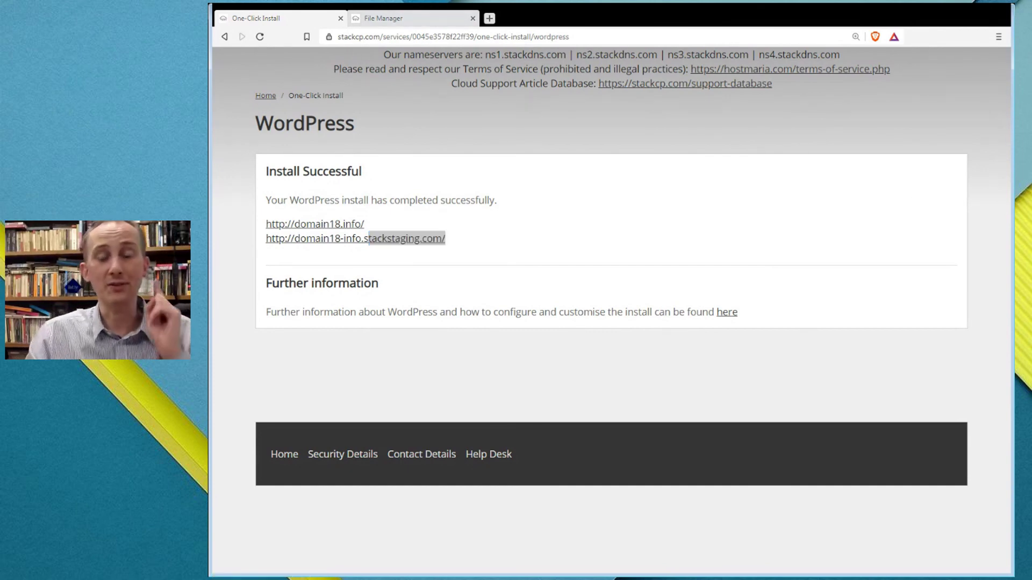